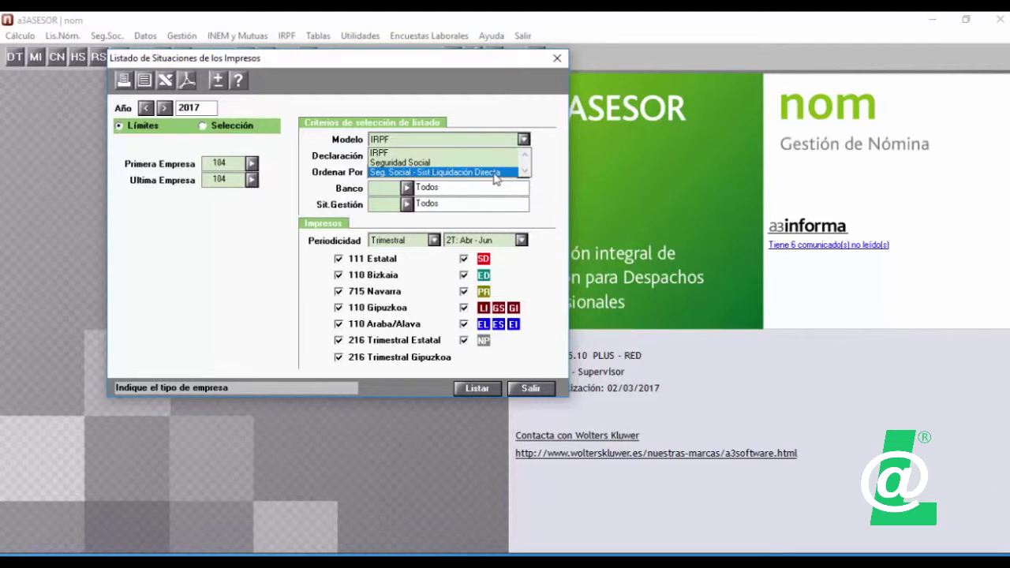
# Set the form status listing to model IRPF and declaration type Todas, and check the bank lookup table without choosing a bank
pyautogui.click(483, 152)
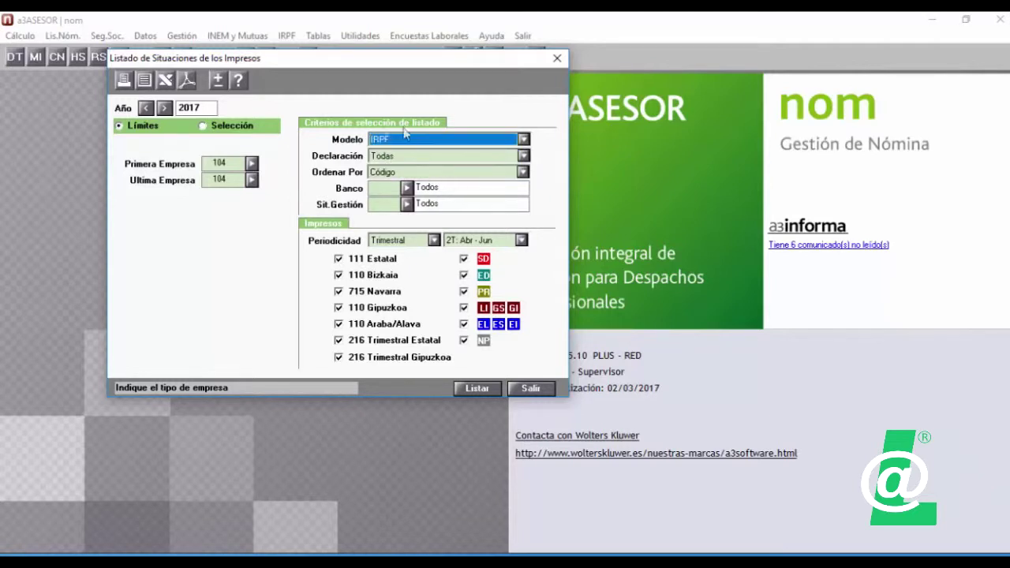
pyautogui.moveTo(394, 64); pyautogui.dragTo(418, 48)
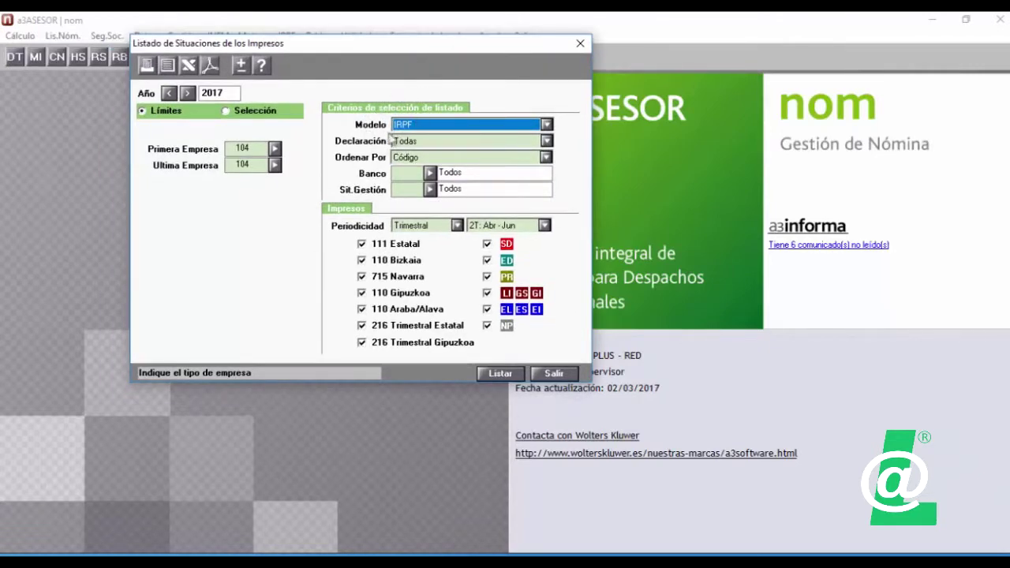
pyautogui.click(412, 143)
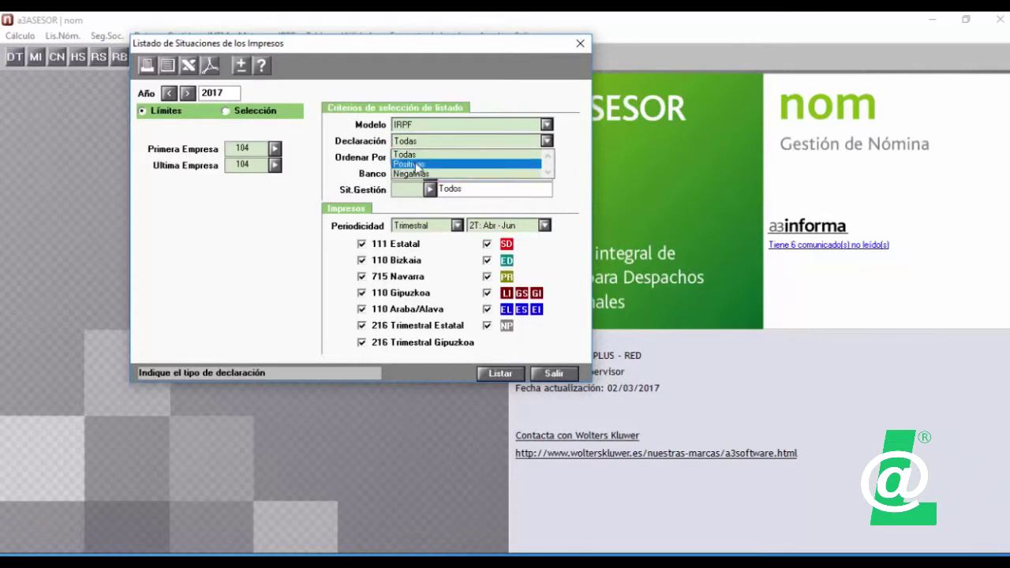
pyautogui.click(404, 155)
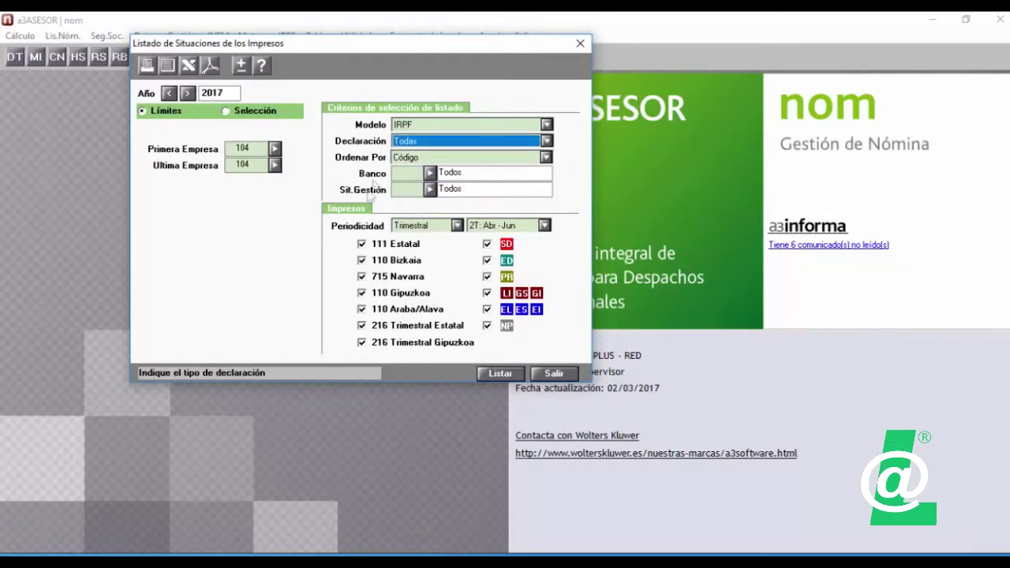
pyautogui.click(430, 173)
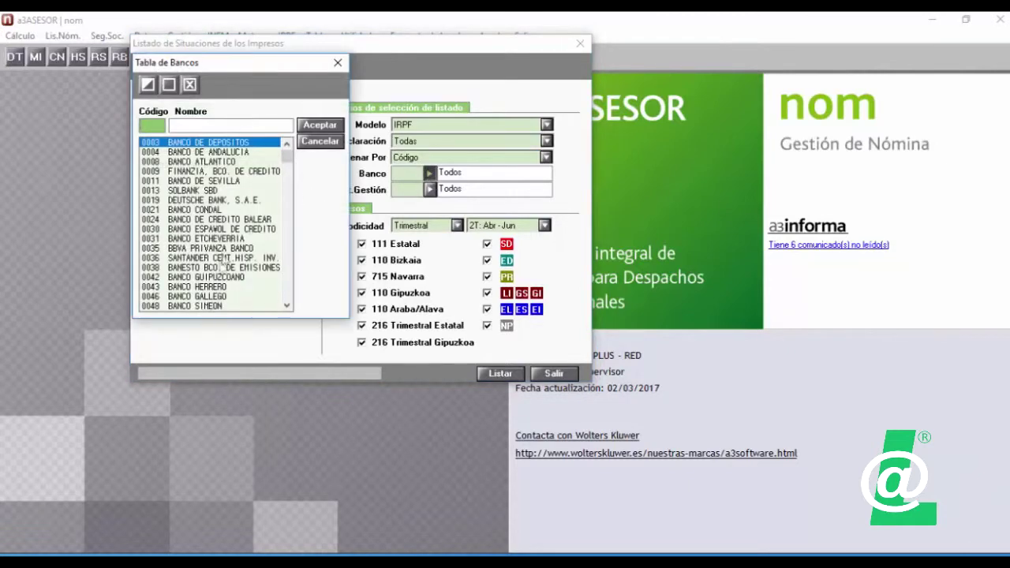
pyautogui.click(338, 66)
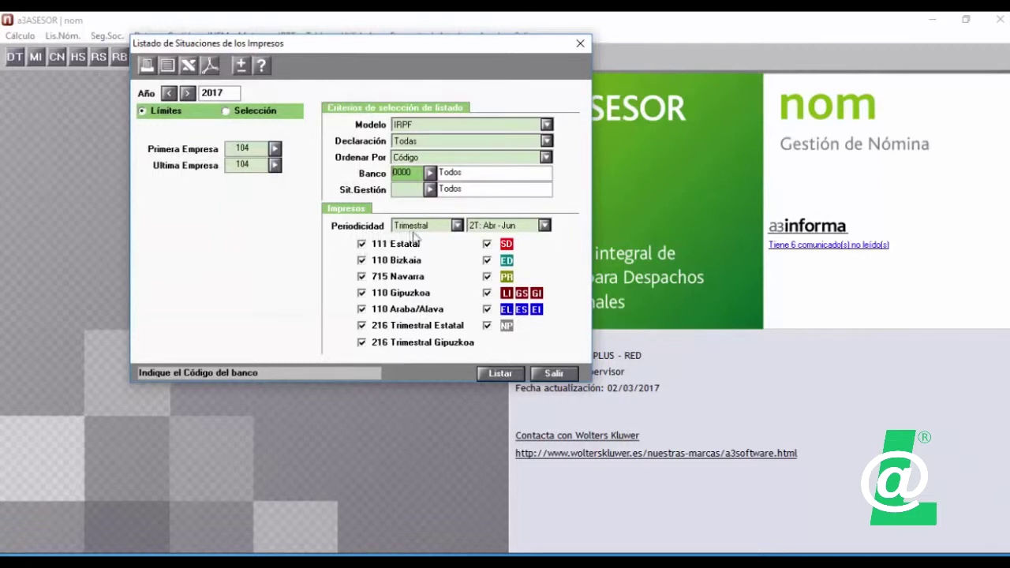
# Set the listing's period to Trimestral, 1T: Ene - Mar, and preview the IRPF listing on screen before closing it
pyautogui.click(442, 228)
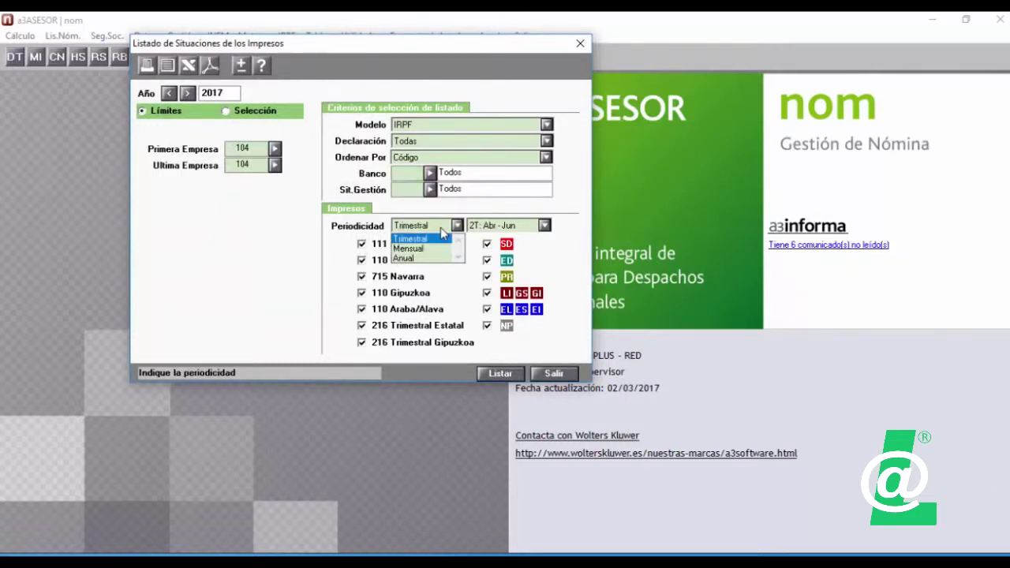
pyautogui.click(440, 227)
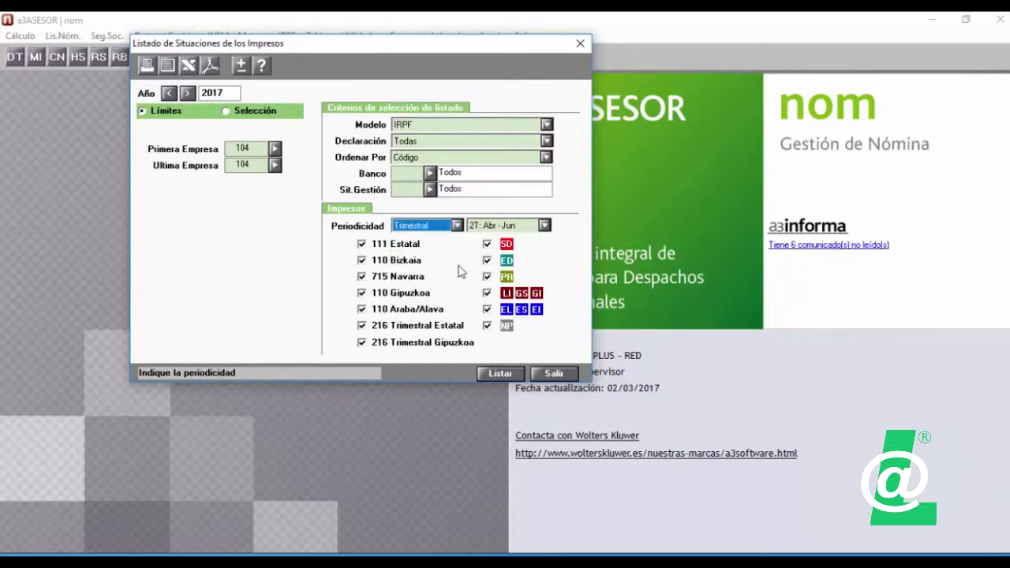
pyautogui.click(479, 228)
pyautogui.click(480, 238)
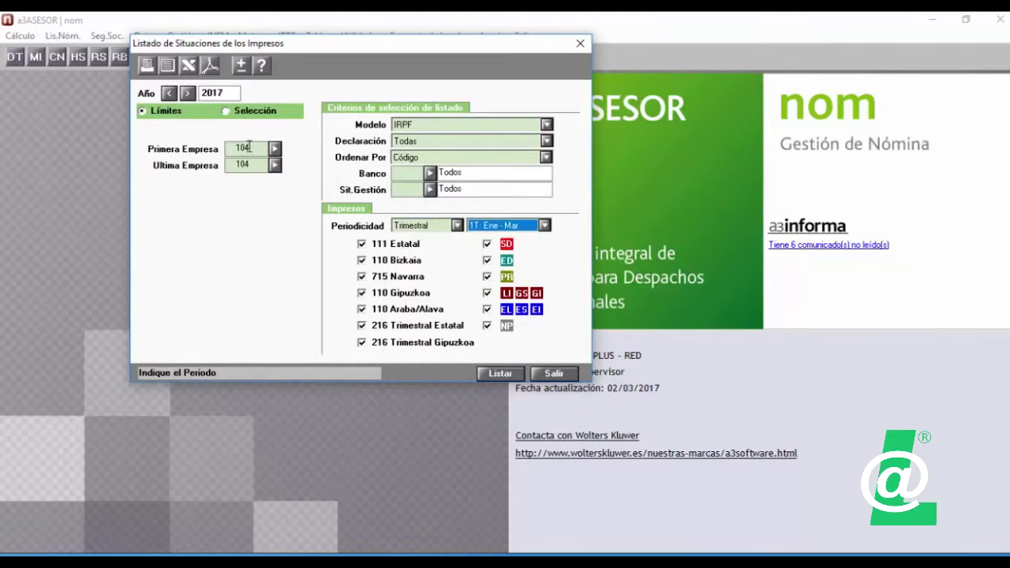
pyautogui.click(168, 69)
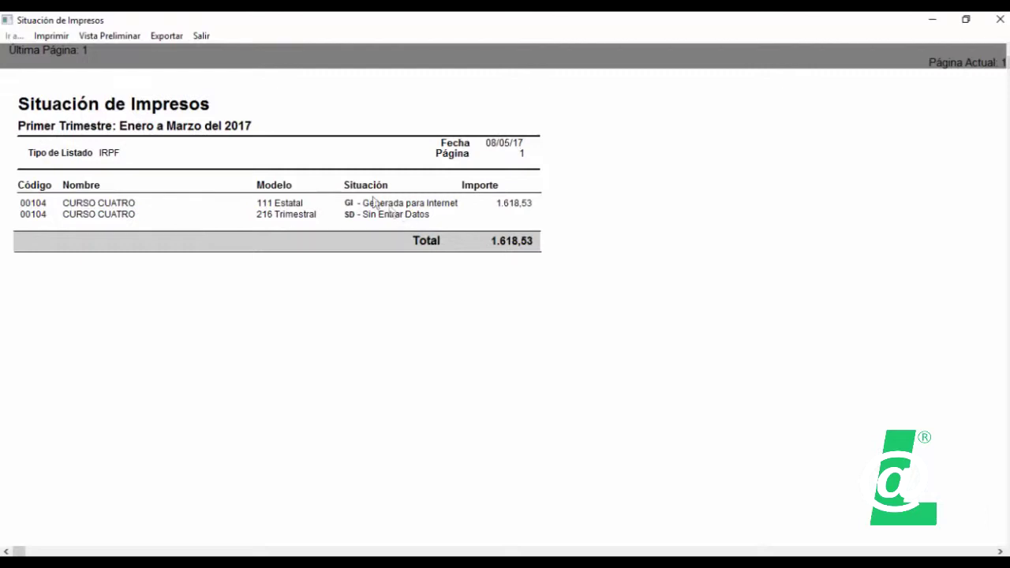
pyautogui.click(202, 37)
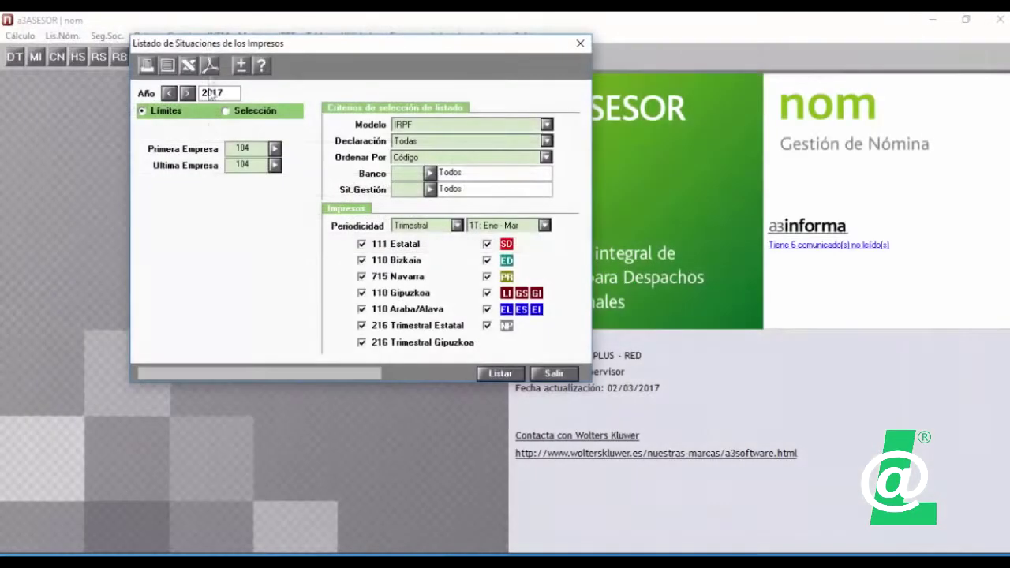
# Switch the listing's model to Seg. Social - Sist Liquidación Directa with declaration type Todas
pyautogui.click(425, 126)
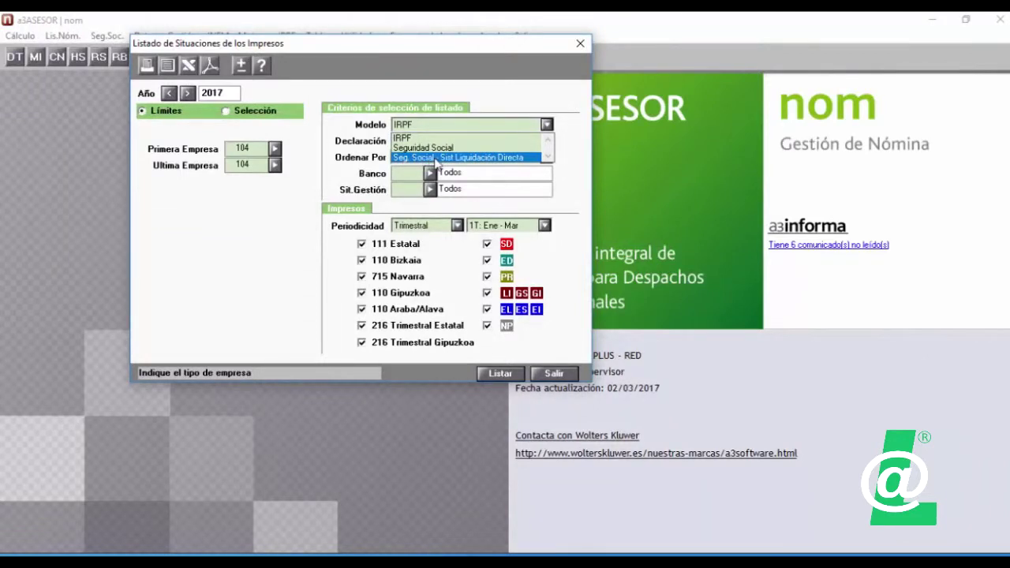
pyautogui.click(466, 160)
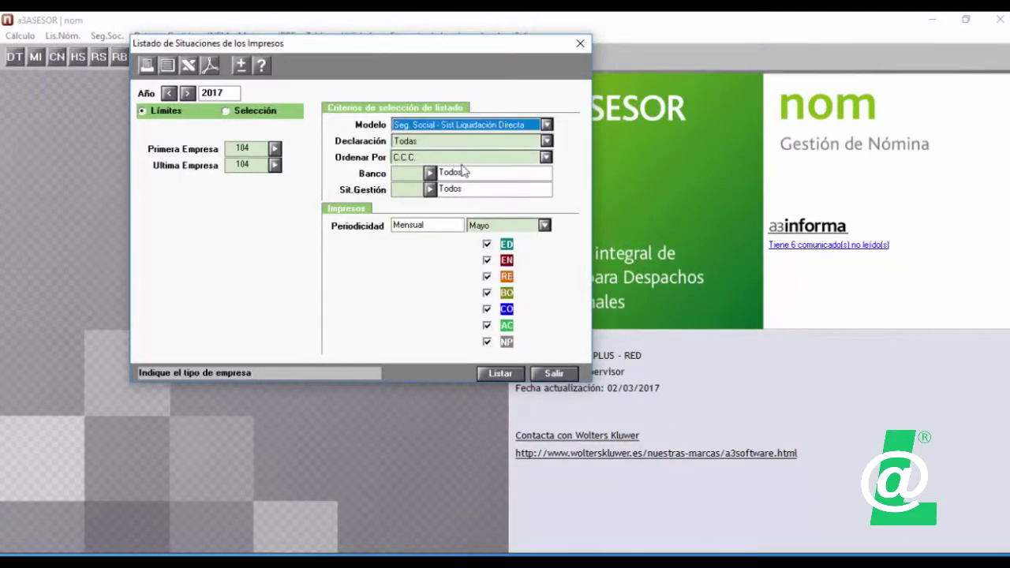
pyautogui.click(509, 140)
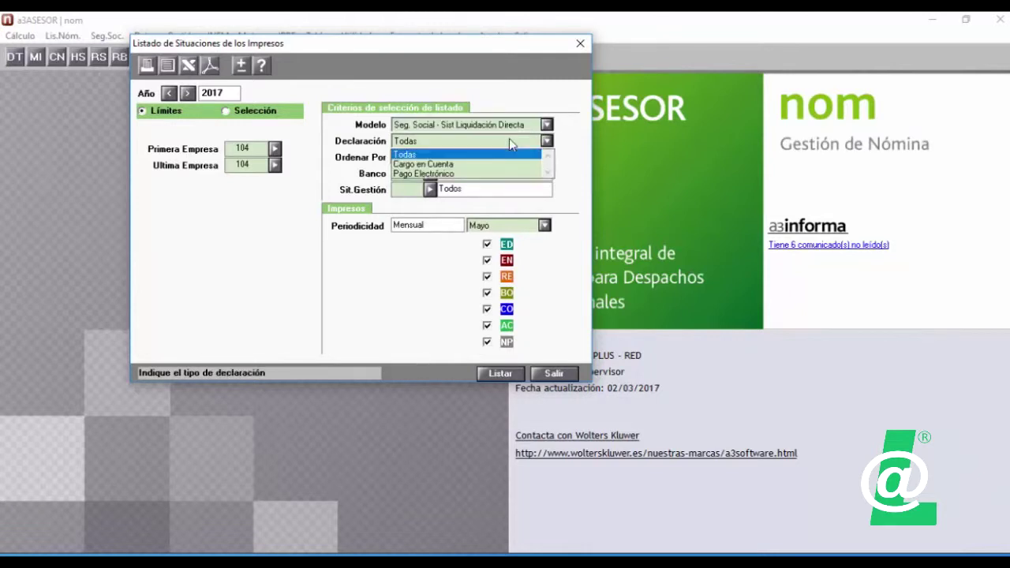
pyautogui.click(464, 154)
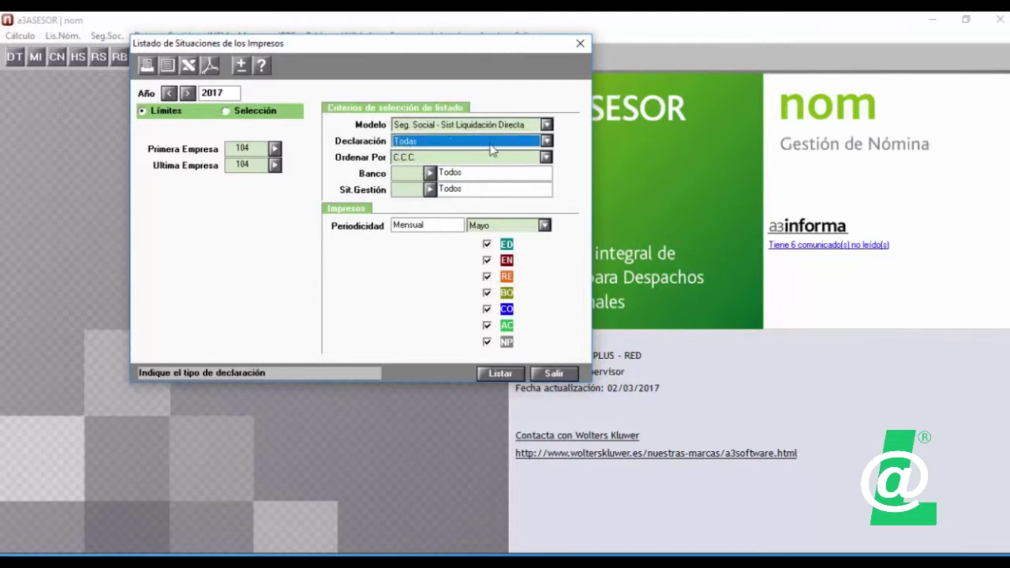
# Look through the bank and management status lookup tables, leaving both filters blank so they cover Todos
pyautogui.click(430, 175)
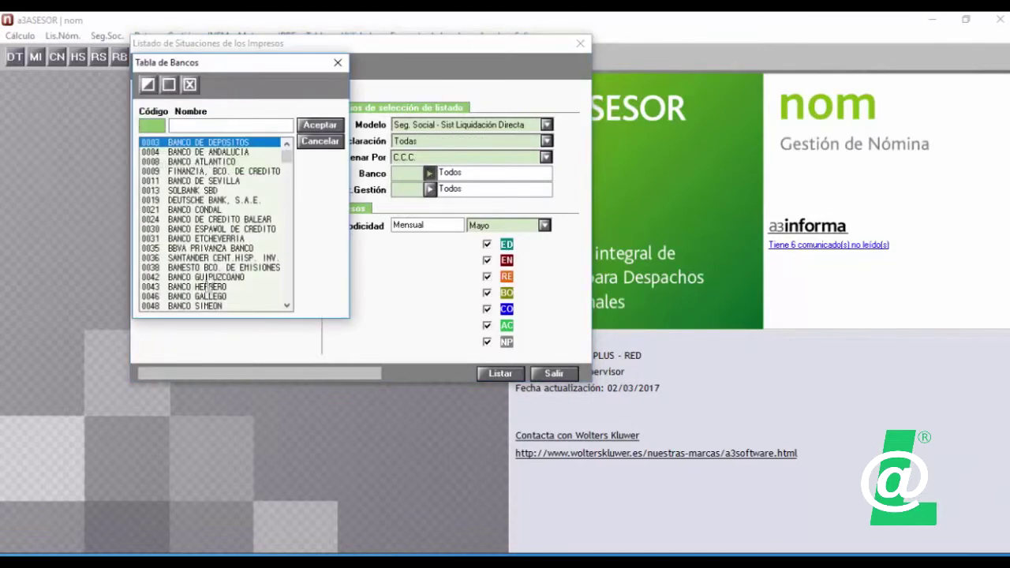
pyautogui.click(340, 68)
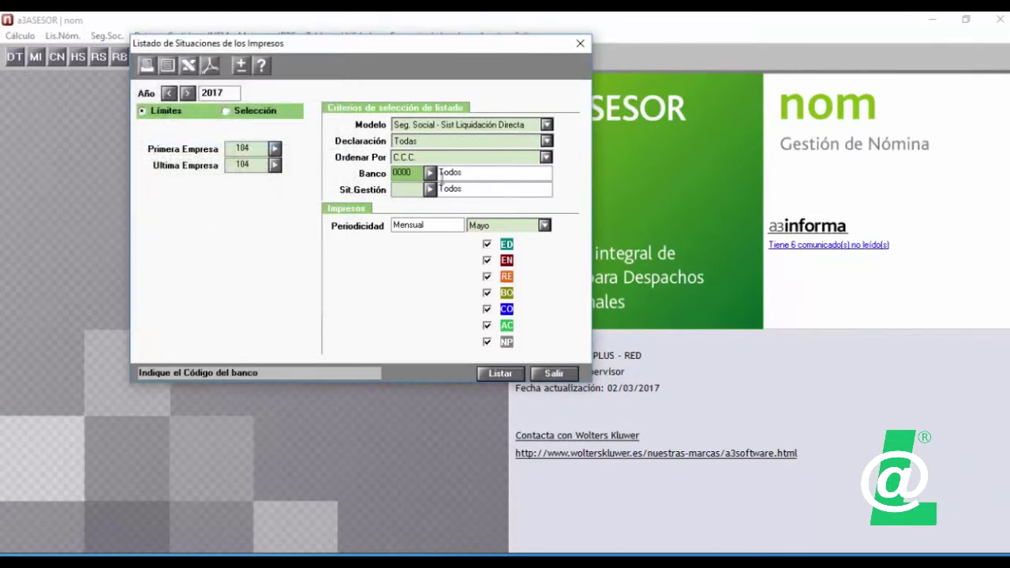
pyautogui.press('Delete')
pyautogui.press('Tab')
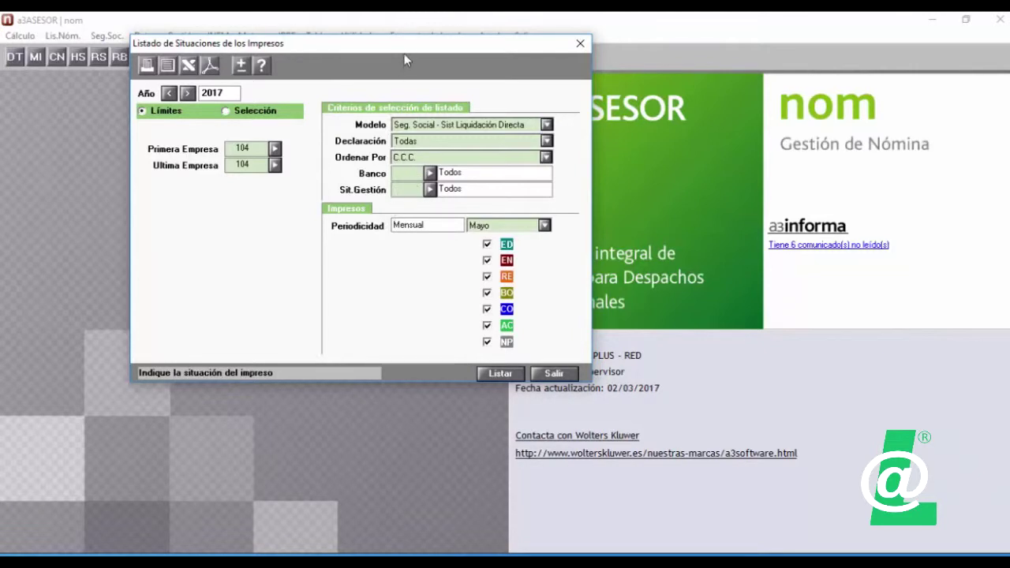
pyautogui.moveTo(411, 44); pyautogui.dragTo(436, 37)
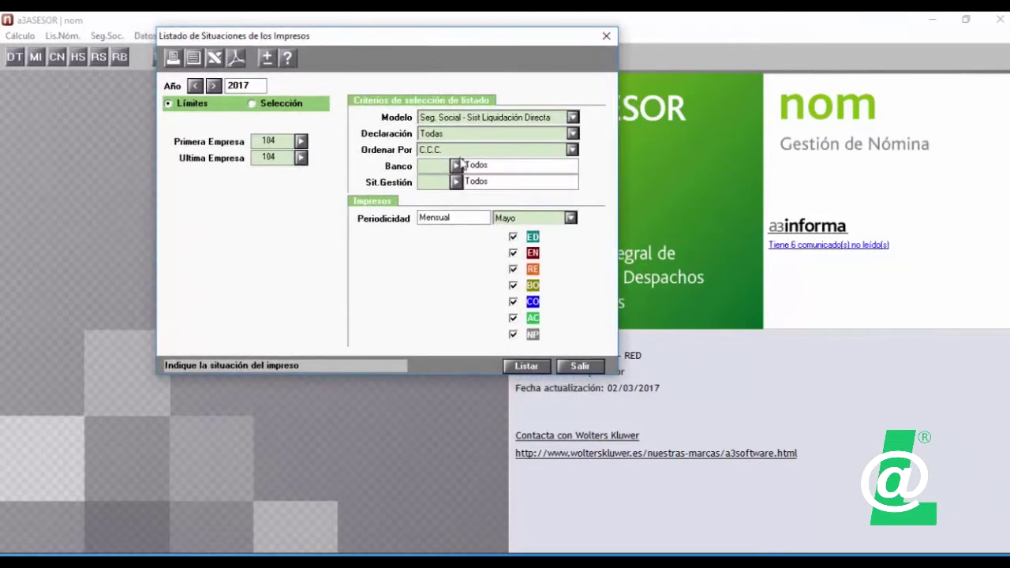
pyautogui.click(456, 183)
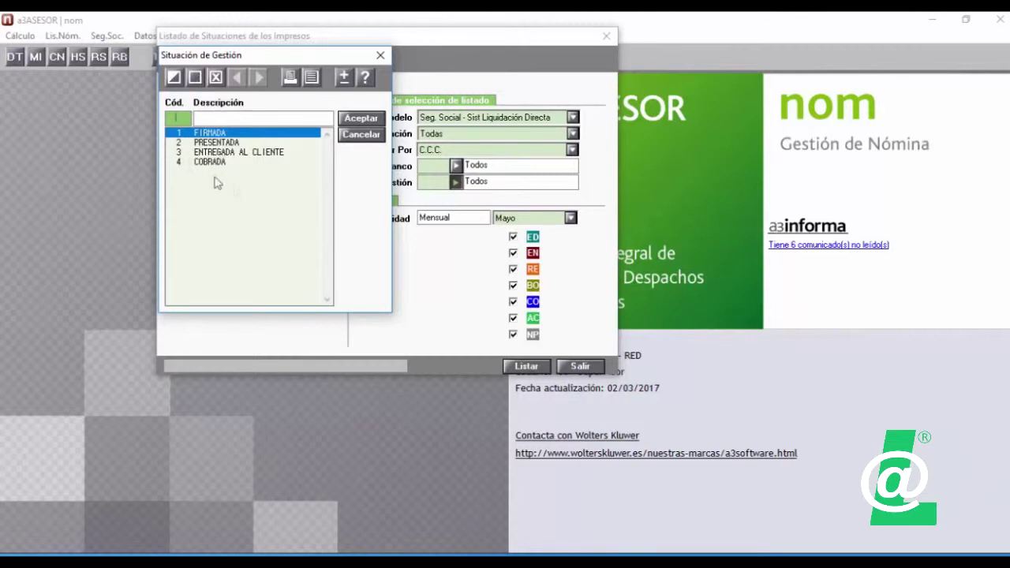
pyautogui.click(381, 56)
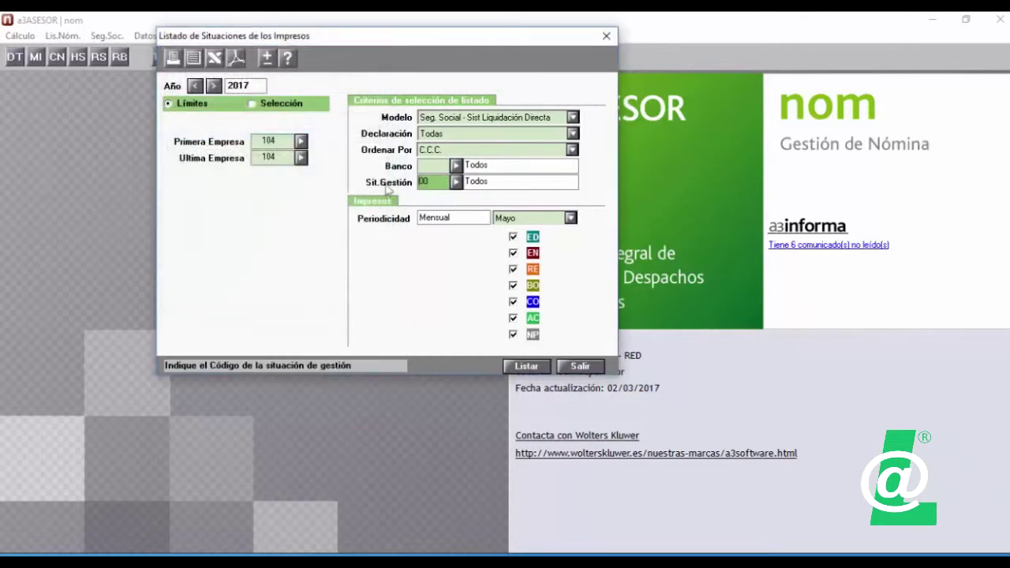
pyautogui.press('Return')
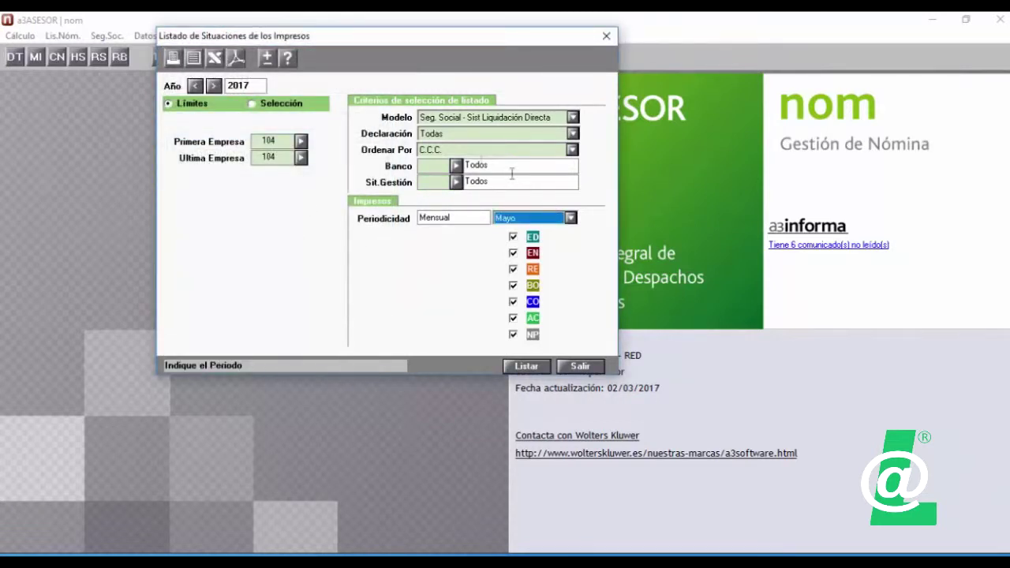
# Set the month to Marzo, preview the Social Security form status listing on screen, and close the report and its dialog
pyautogui.click(568, 217)
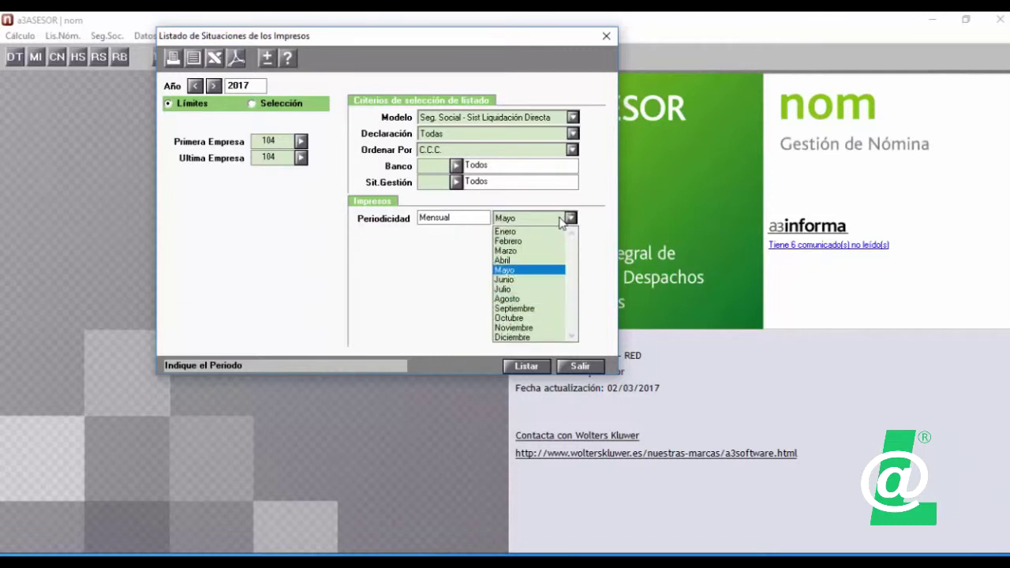
pyautogui.click(543, 253)
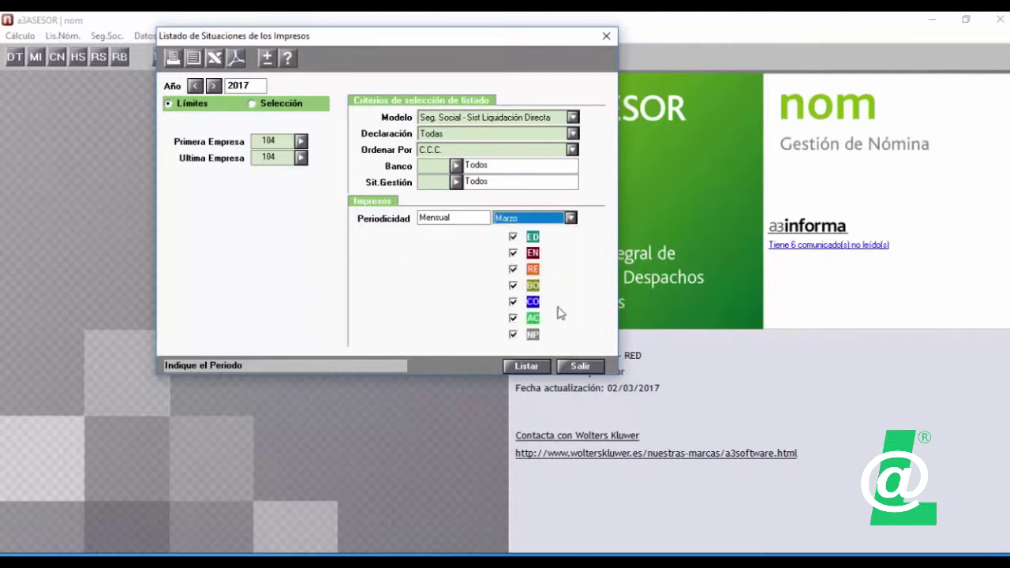
pyautogui.click(193, 59)
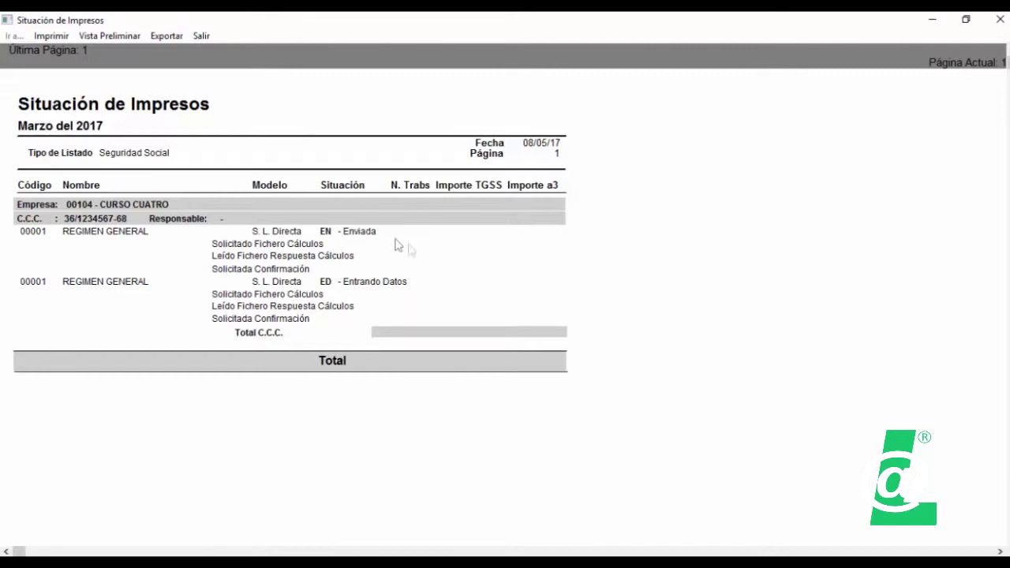
pyautogui.click(202, 35)
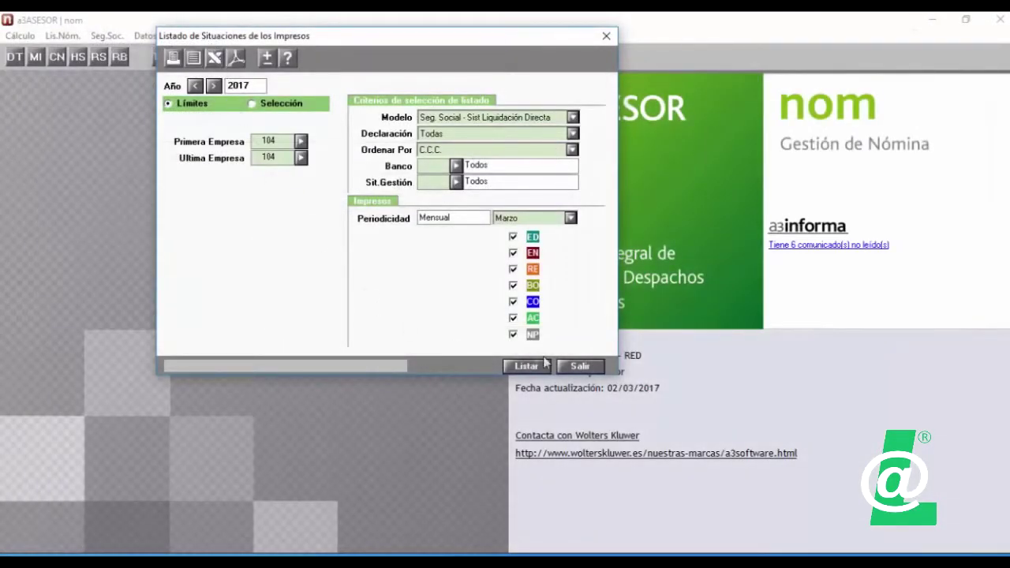
pyautogui.click(579, 367)
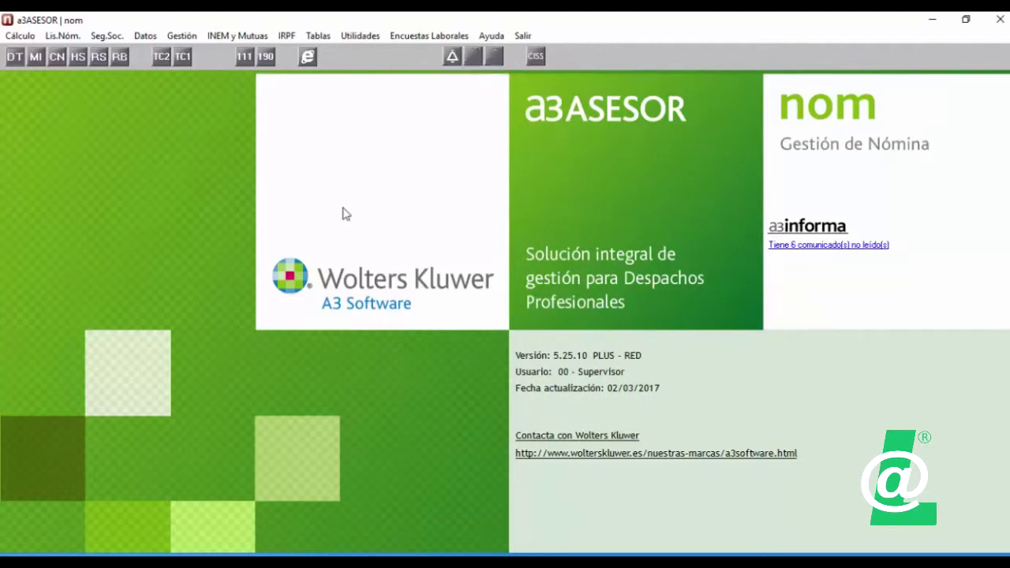
# Open the Informes Variaciones Mes report and set its first company to 1 and its month and year to 4/2017
pyautogui.click(182, 35)
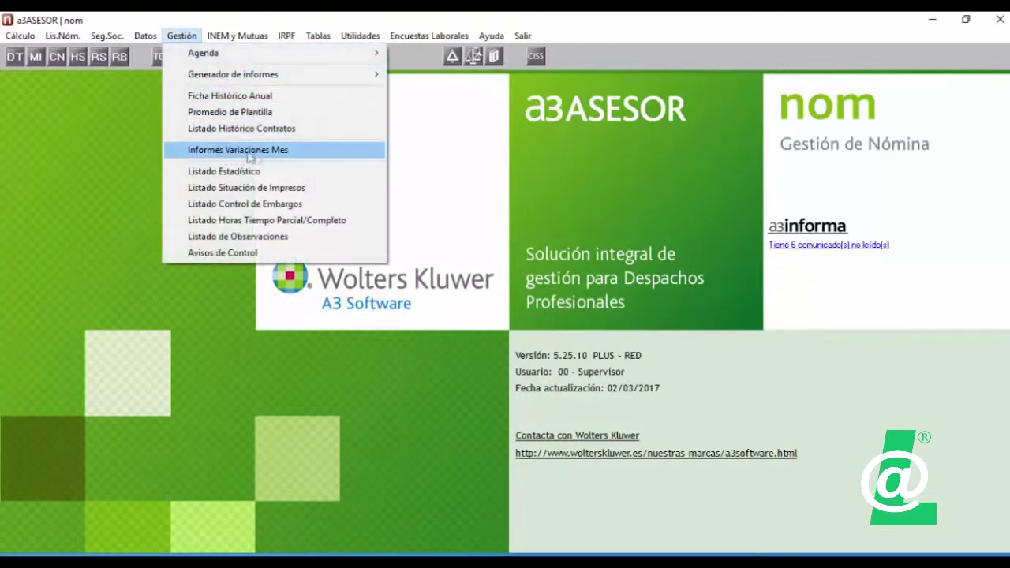
pyautogui.click(282, 152)
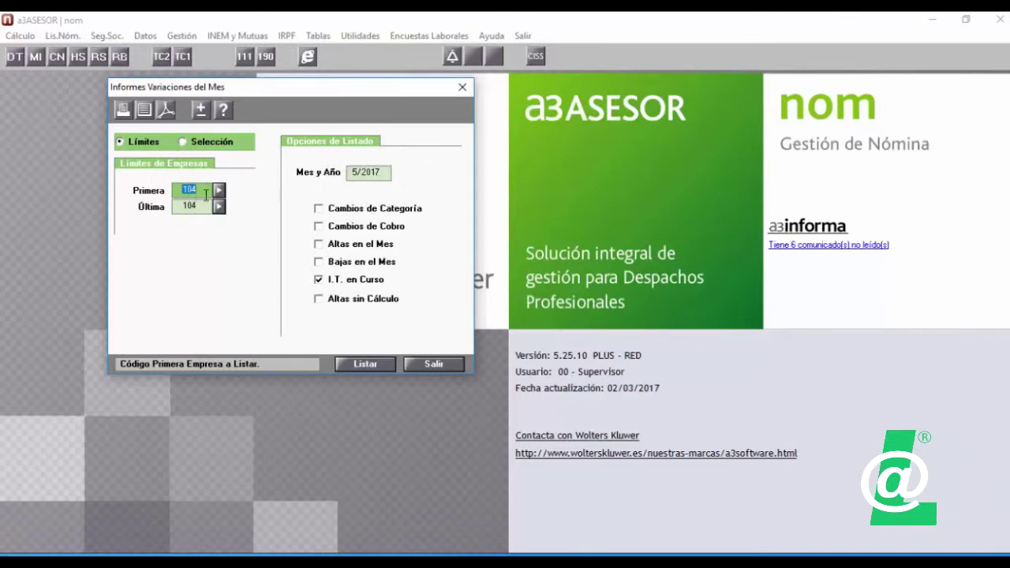
pyautogui.press('BackSpace')
pyautogui.press('Return')
pyautogui.press('Return')
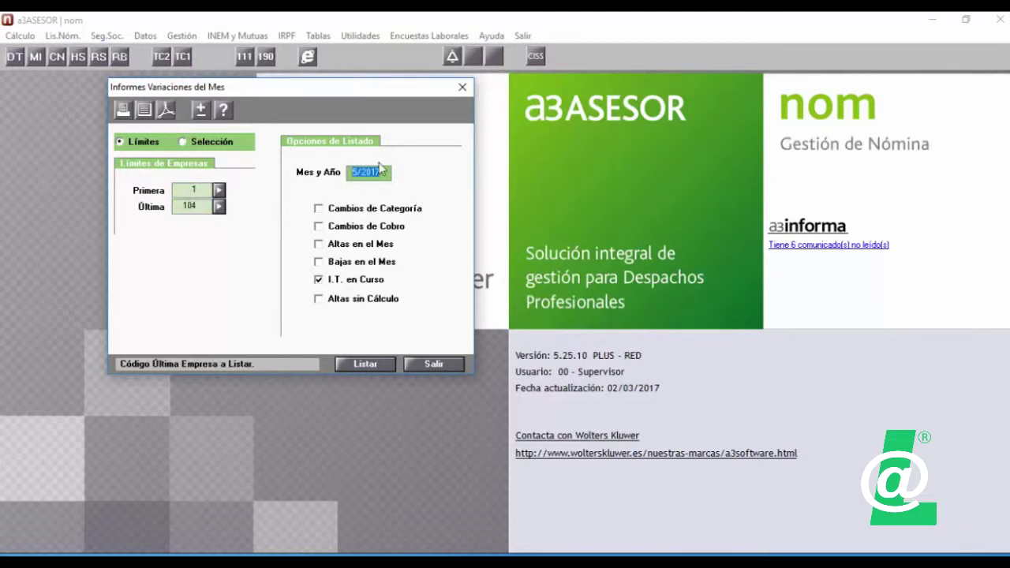
pyautogui.write('4')
pyautogui.press('Tab')
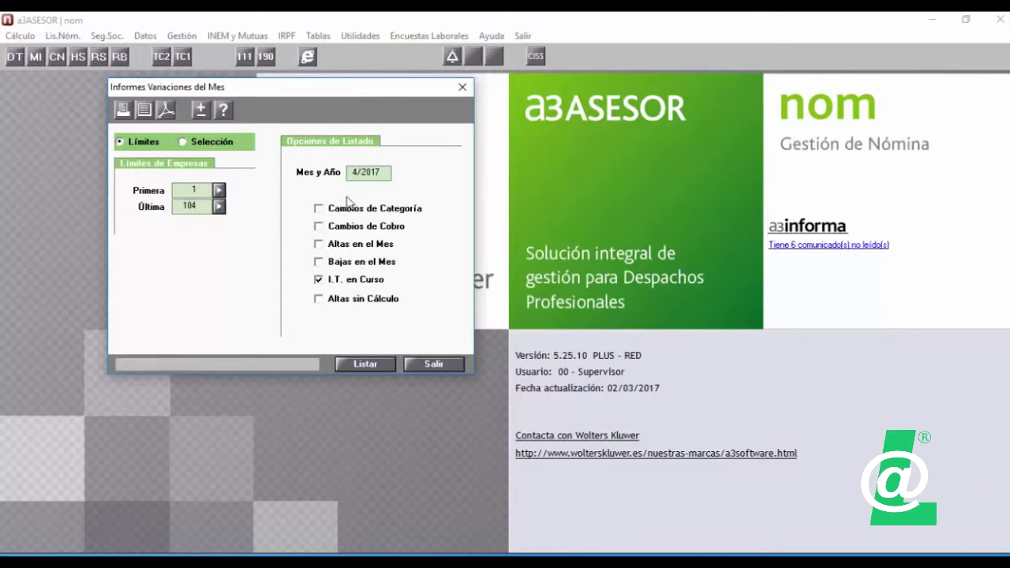
# Include only Cambios de Cobro instead of I.T. en Curso, preview the monthly variations report and review its pages
pyautogui.click(341, 282)
pyautogui.moveTo(325, 93); pyautogui.dragTo(430, 56)
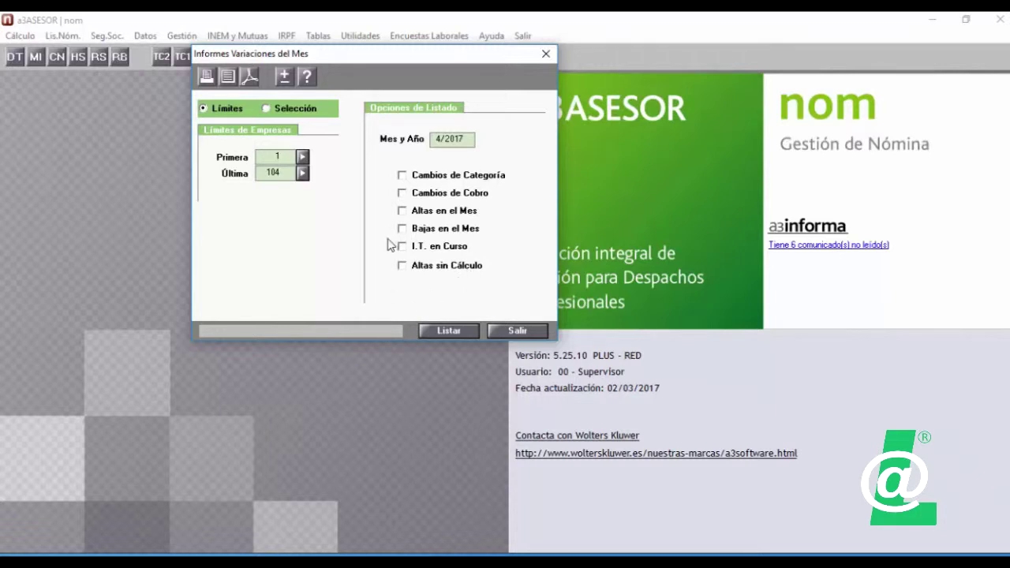
pyautogui.click(436, 195)
pyautogui.click(227, 77)
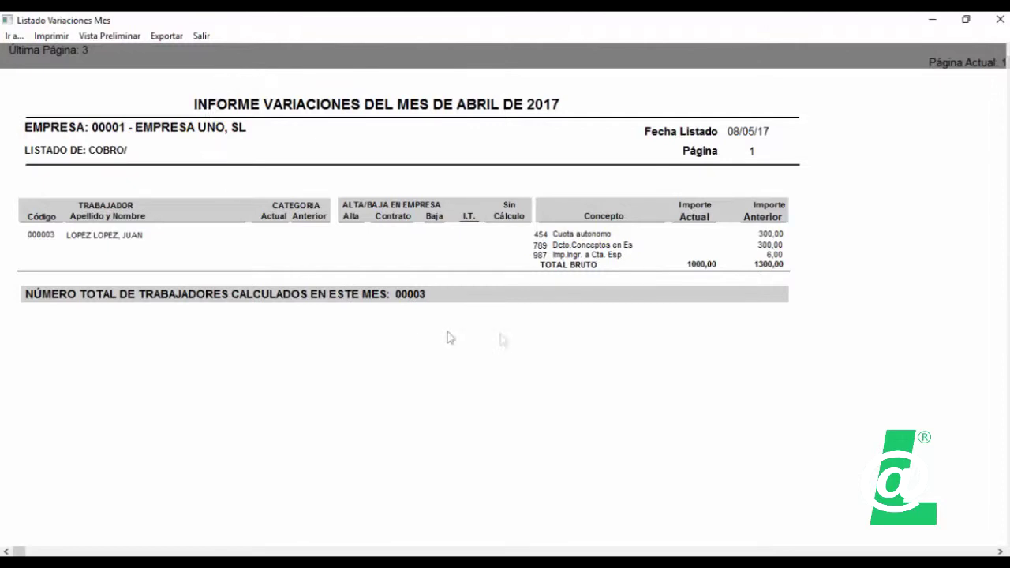
pyautogui.scroll(-10, 427, 184)
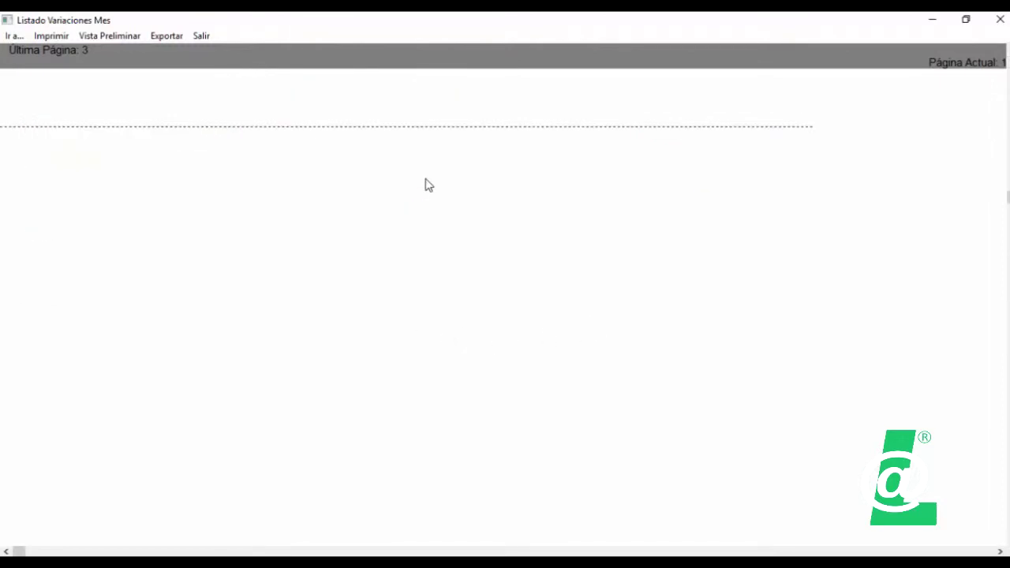
pyautogui.scroll(-3, 427, 184)
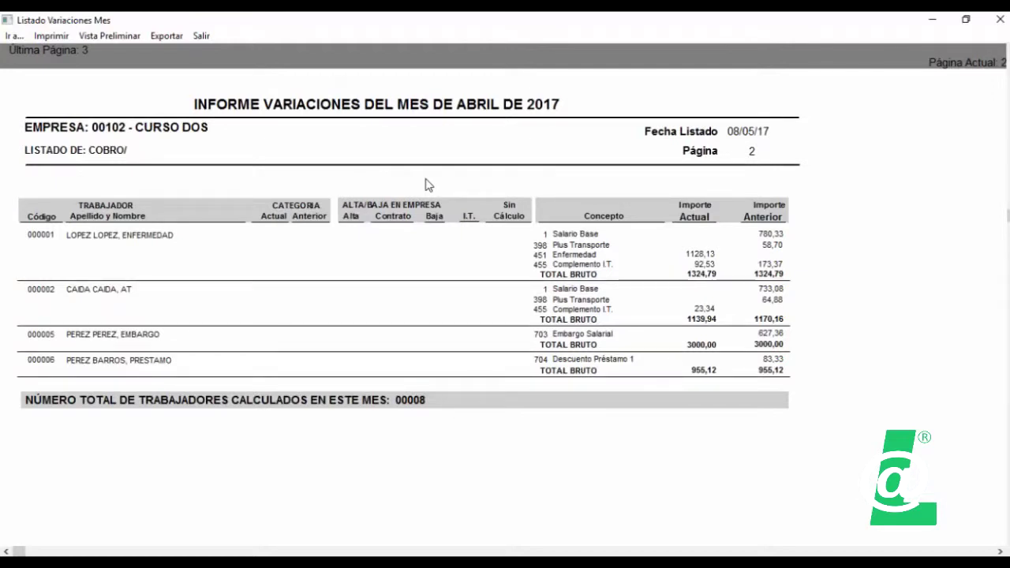
# Review the remaining pages of the Cambios de Cobro variations report, close it and decline listing the incidents
pyautogui.scroll(-10, 427, 184)
pyautogui.scroll(-3, 427, 184)
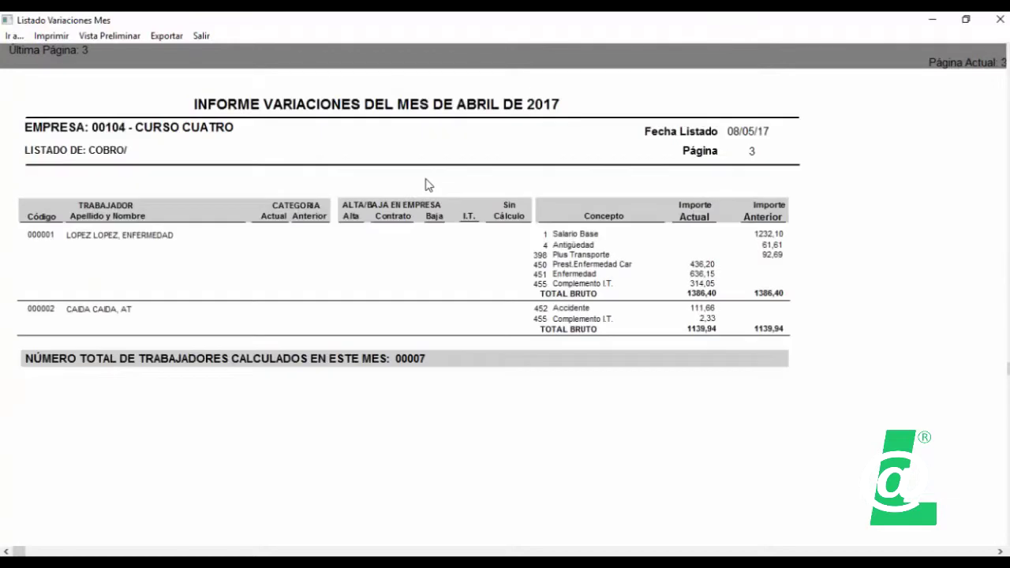
pyautogui.scroll(-5, 426, 183)
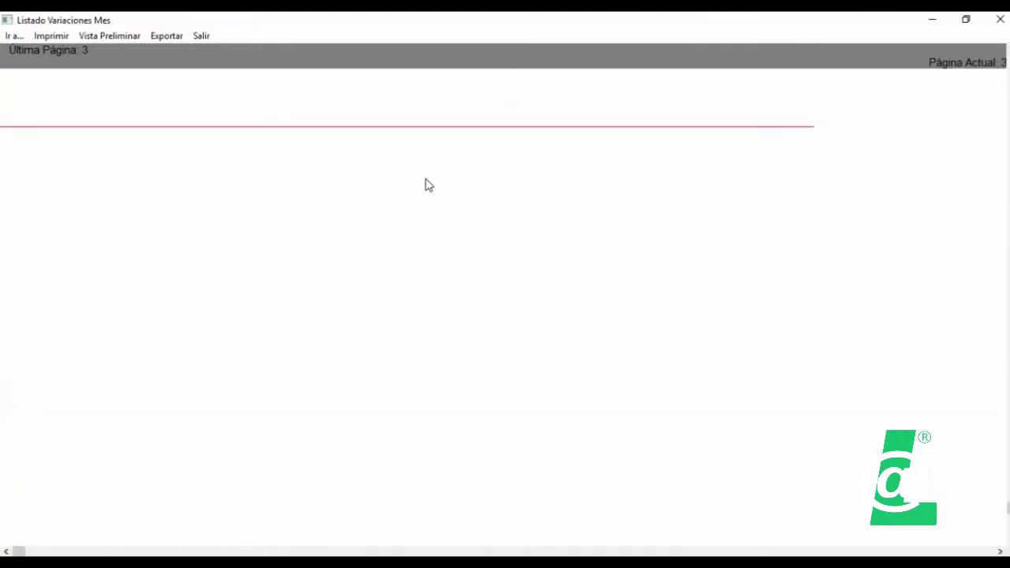
pyautogui.scroll(5, 427, 183)
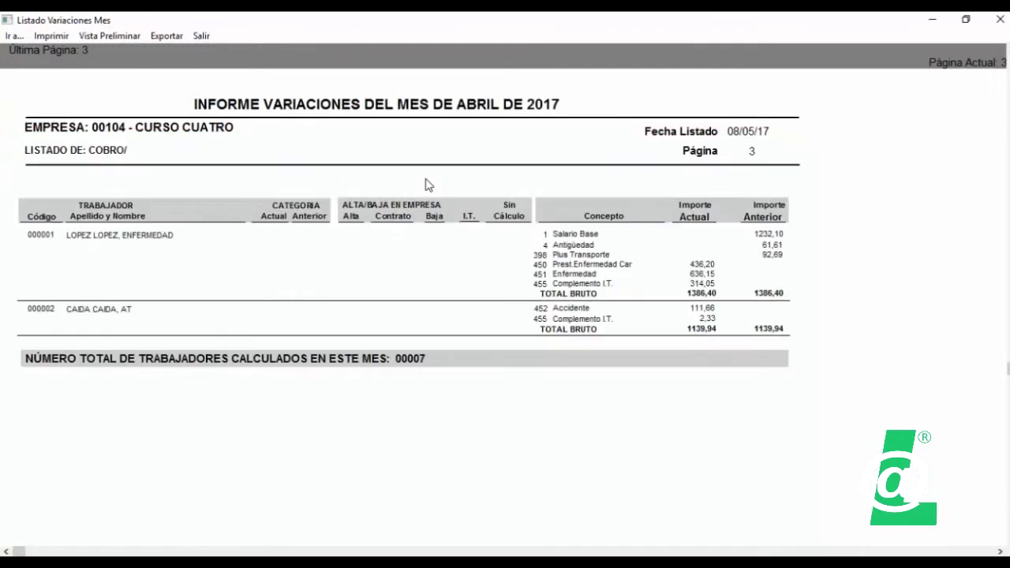
pyautogui.scroll(3, 426, 183)
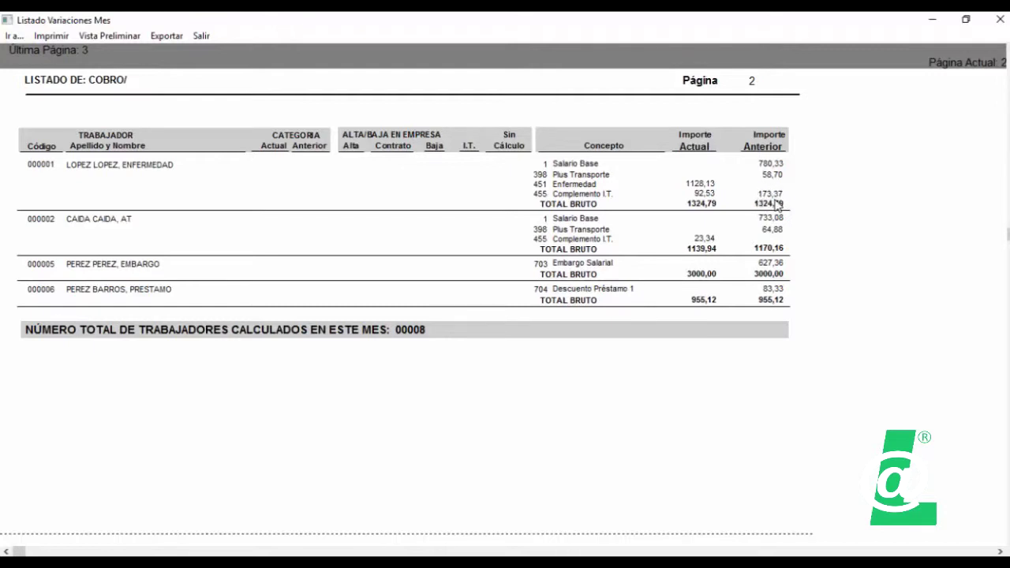
pyautogui.click(206, 36)
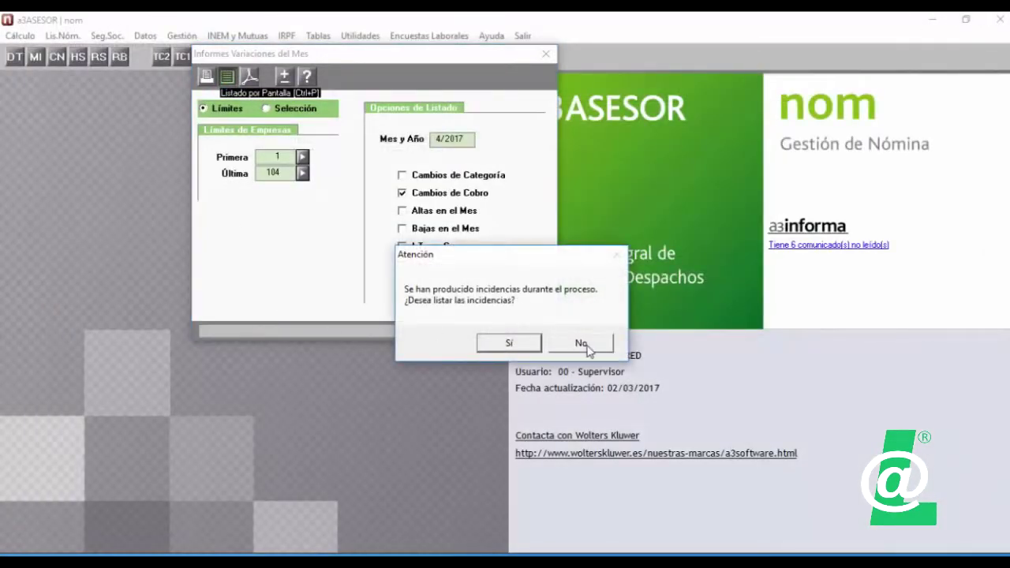
pyautogui.click(587, 344)
# Preview the variations report with only Altas en el Mes included, close it without listing incidents, clear that option and exit the dialog
pyautogui.click(402, 192)
pyautogui.click(402, 211)
pyautogui.click(227, 75)
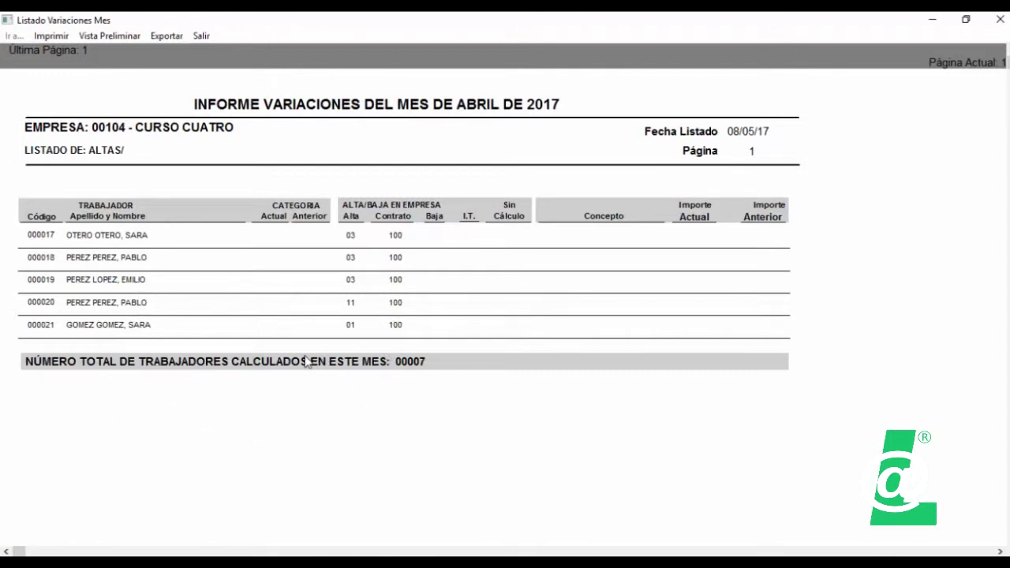
pyautogui.click(203, 39)
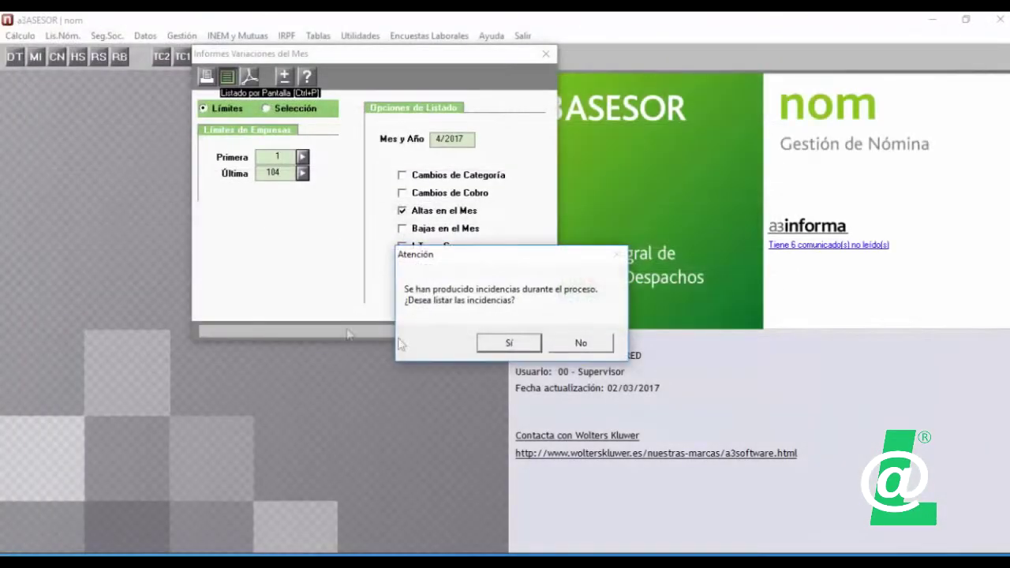
pyautogui.click(580, 344)
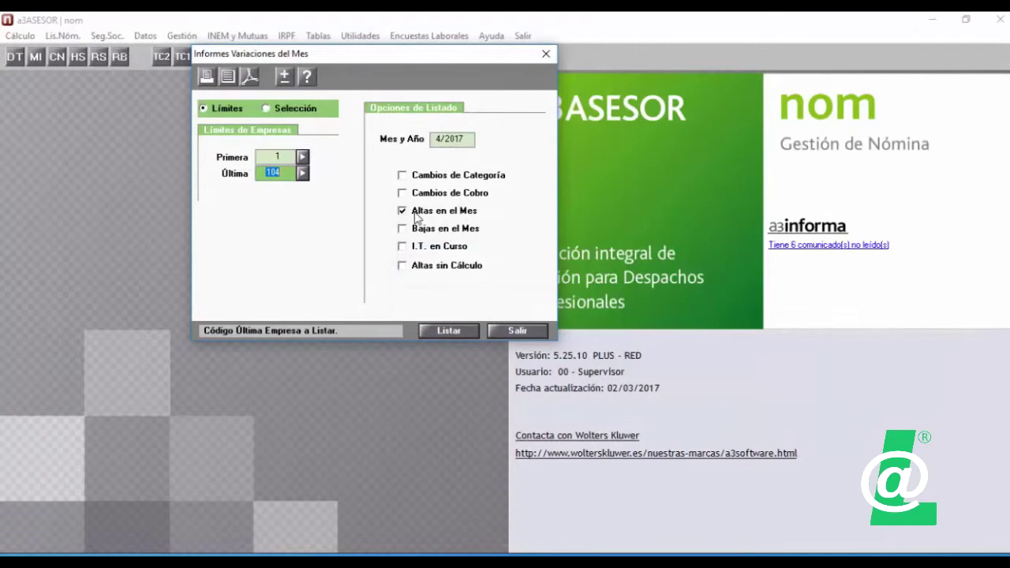
pyautogui.click(416, 218)
pyautogui.click(517, 331)
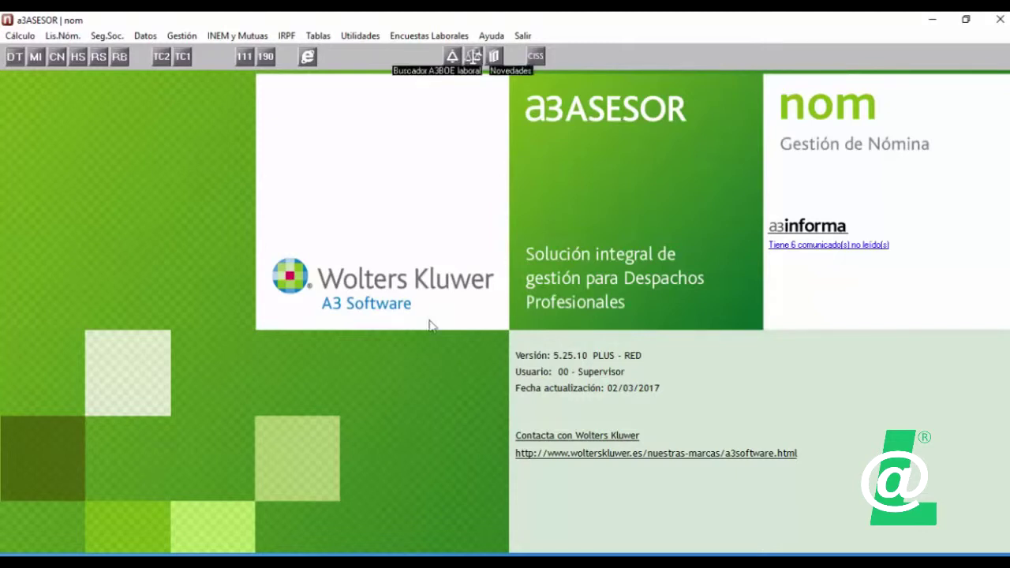
# Open the Agenda's Listado de Avisos and set the first company to 1, keeping 104 as the last
pyautogui.click(181, 32)
pyautogui.moveTo(307, 56)
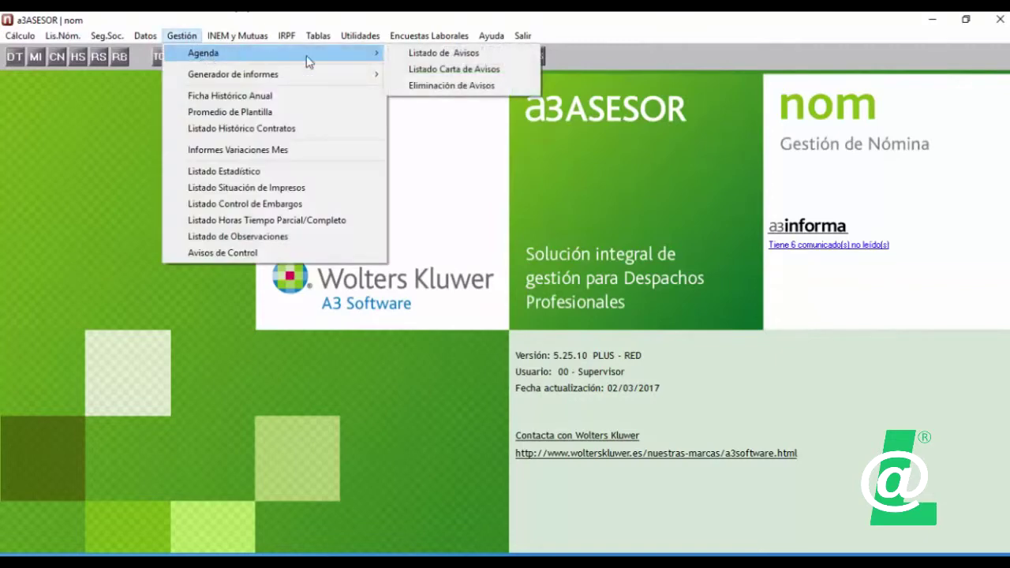
pyautogui.click(413, 55)
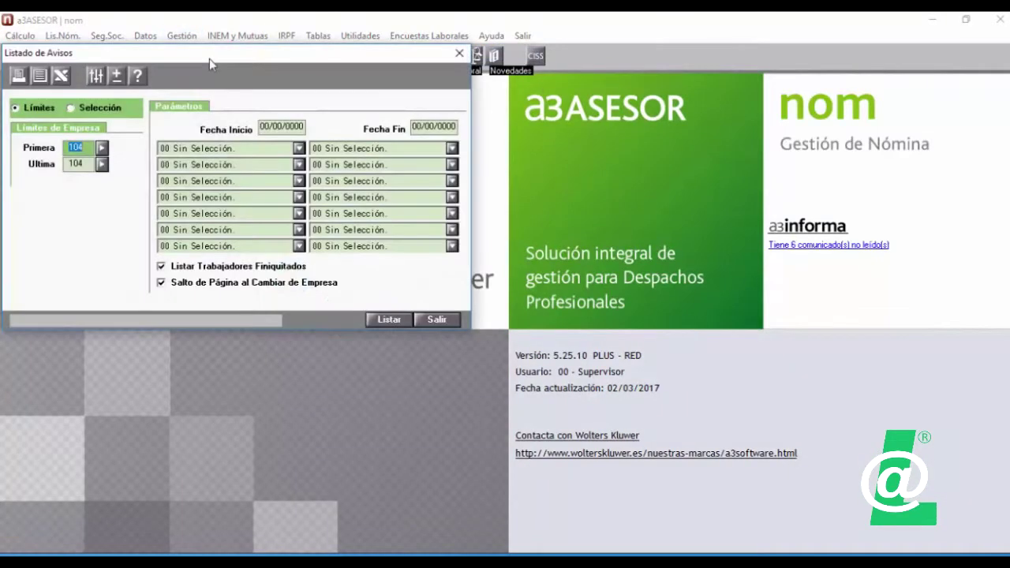
pyautogui.moveTo(217, 83); pyautogui.dragTo(343, 89)
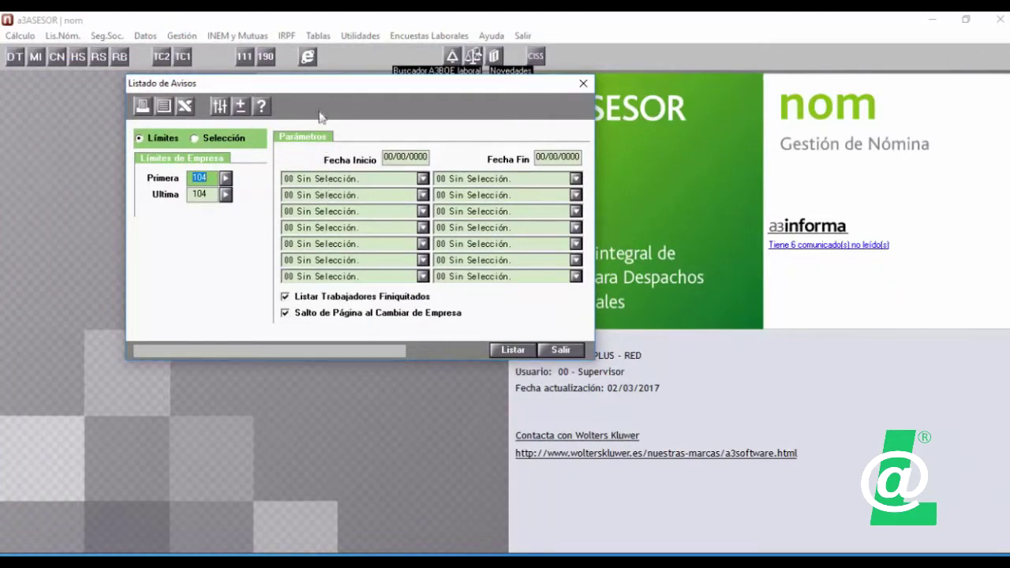
pyautogui.moveTo(313, 83); pyautogui.dragTo(285, 115)
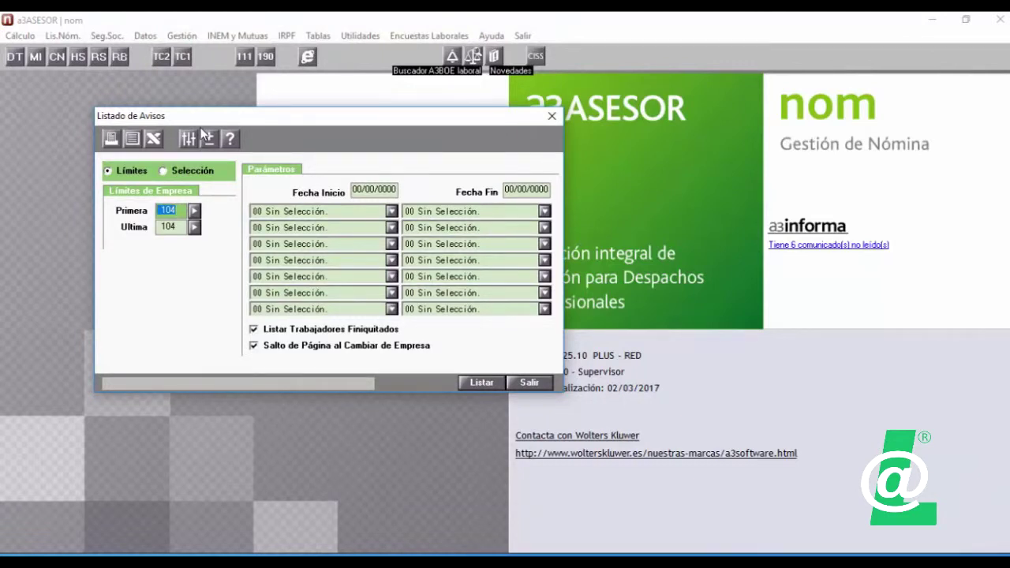
pyautogui.write('0')
pyautogui.press('Tab')
pyautogui.press('Tab')
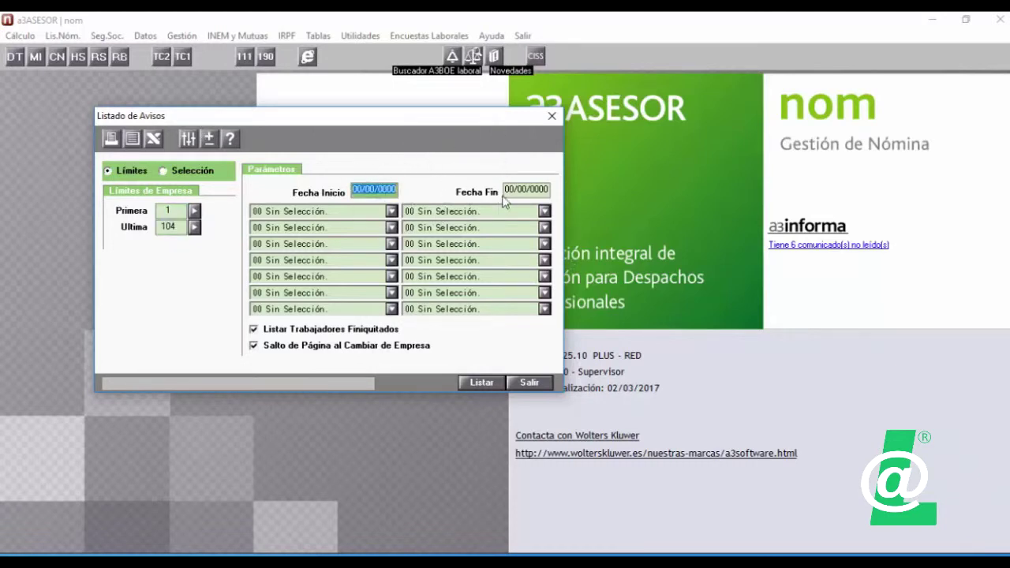
# Set the alerts listing period from 01/04/2017 to 30/04/2017
pyautogui.write('01/')
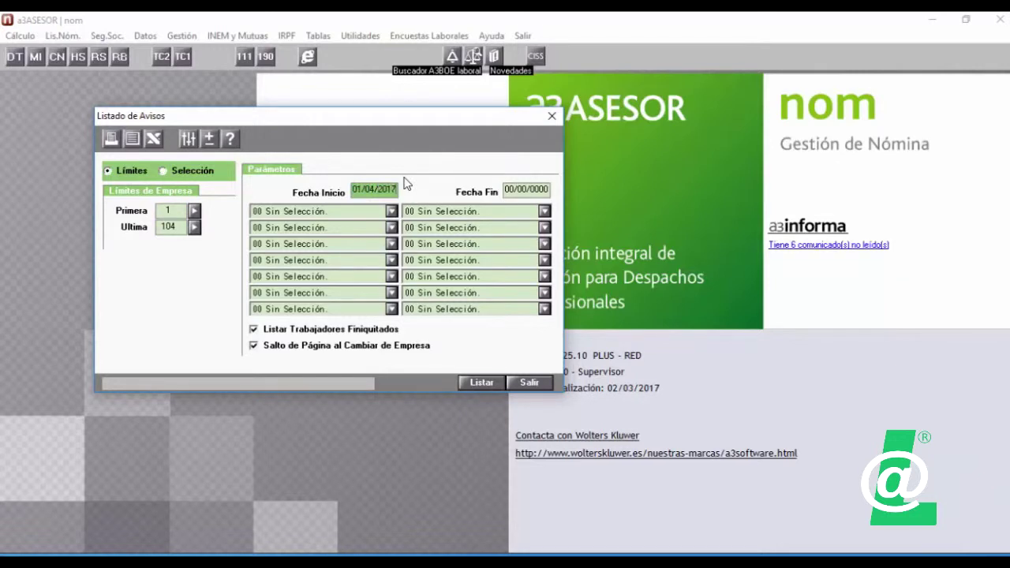
pyautogui.write('04/2017')
pyautogui.press('Tab')
pyautogui.write('30/04/201')
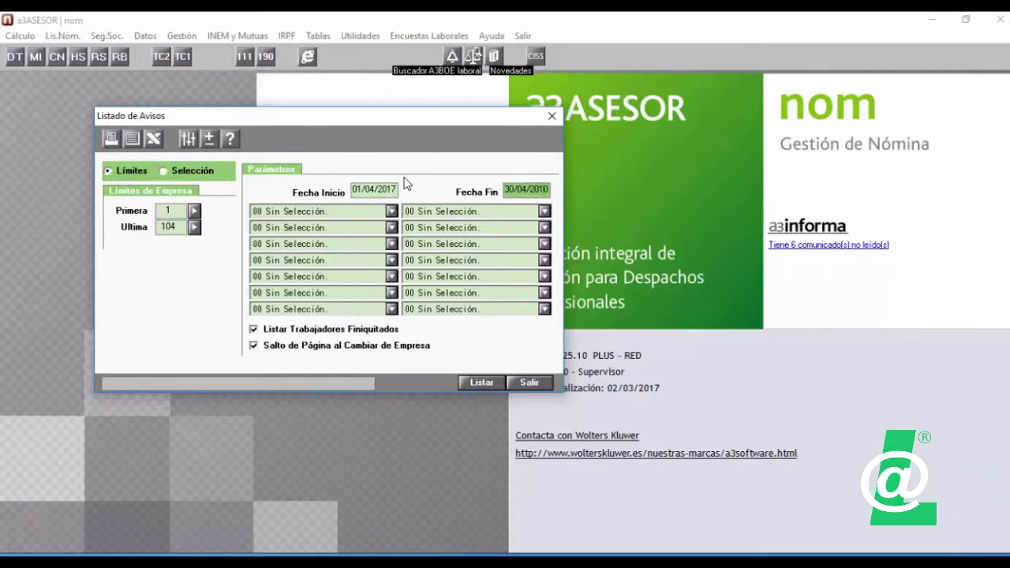
pyautogui.write('7')
pyautogui.press('Tab')
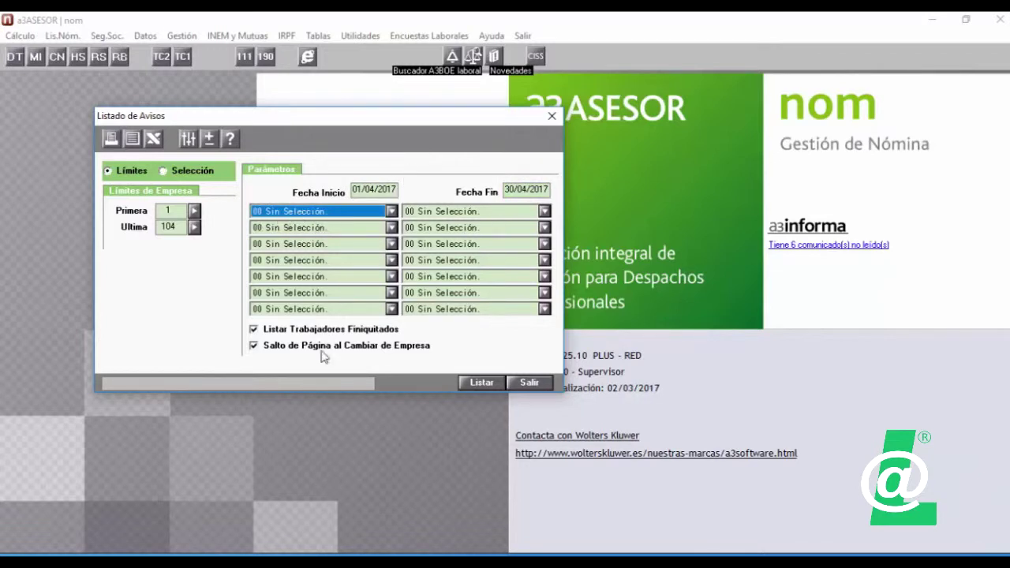
# Choose 01 Fin Contrato and 03 Fin Prórroga as the first two alert types for the listing
pyautogui.click(344, 215)
pyautogui.moveTo(323, 118); pyautogui.dragTo(357, 90)
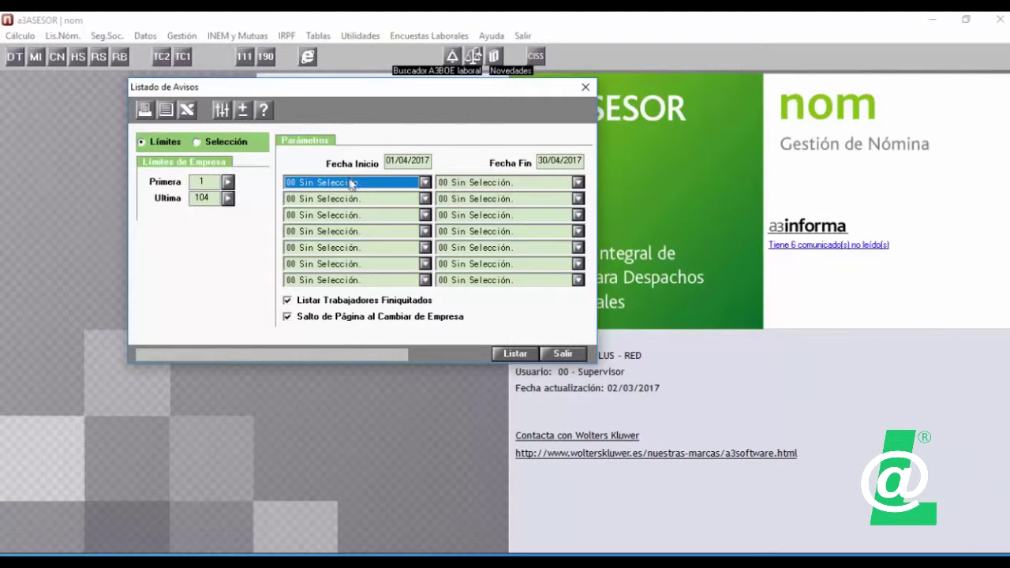
pyautogui.click(388, 185)
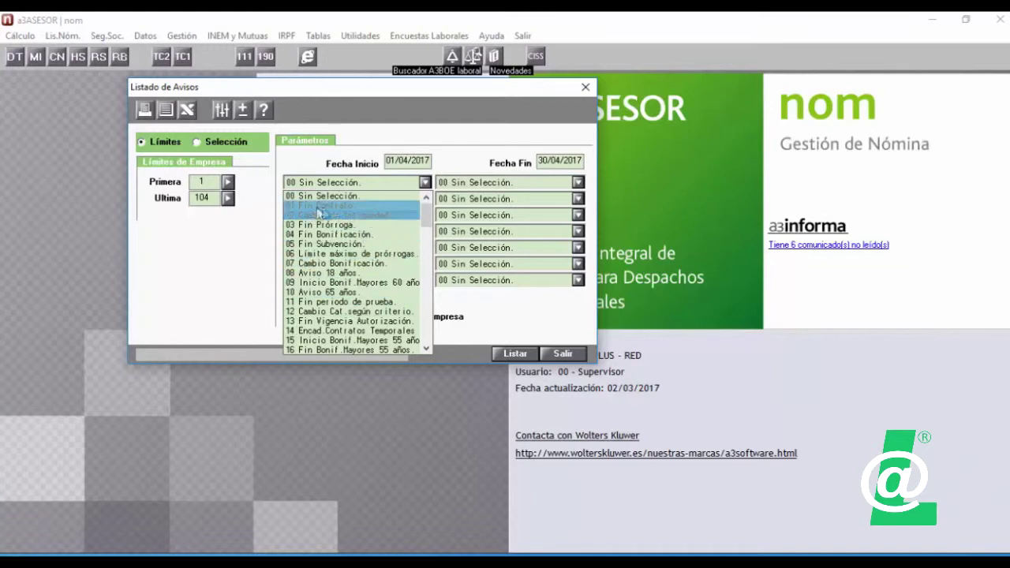
pyautogui.click(350, 208)
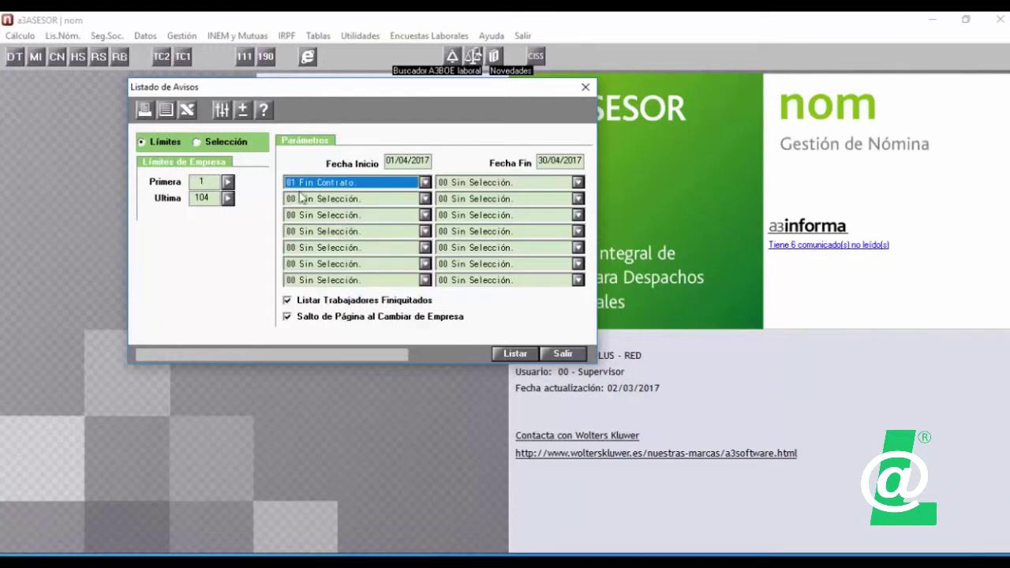
pyautogui.click(371, 200)
pyautogui.click(356, 241)
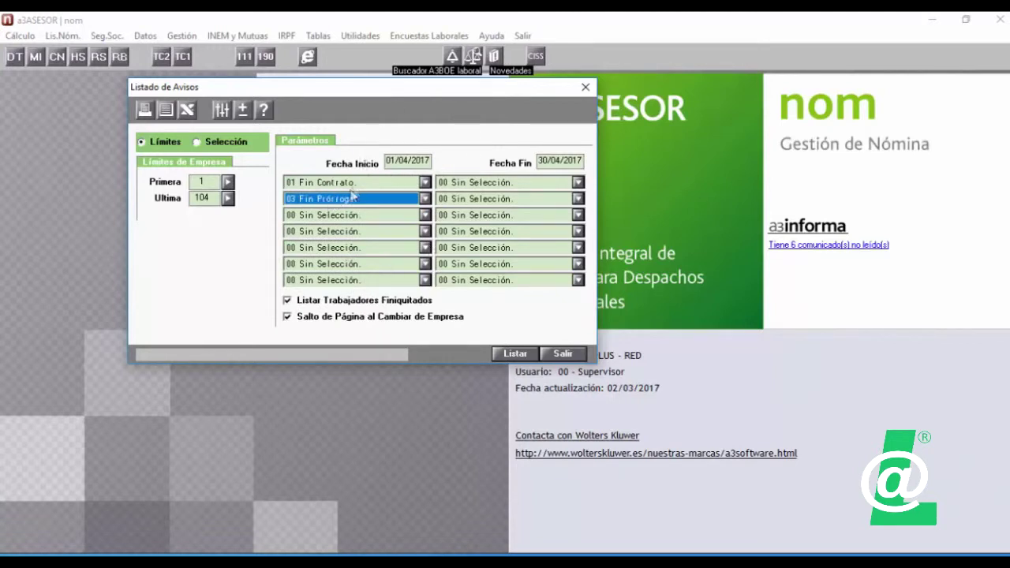
pyautogui.click(388, 161)
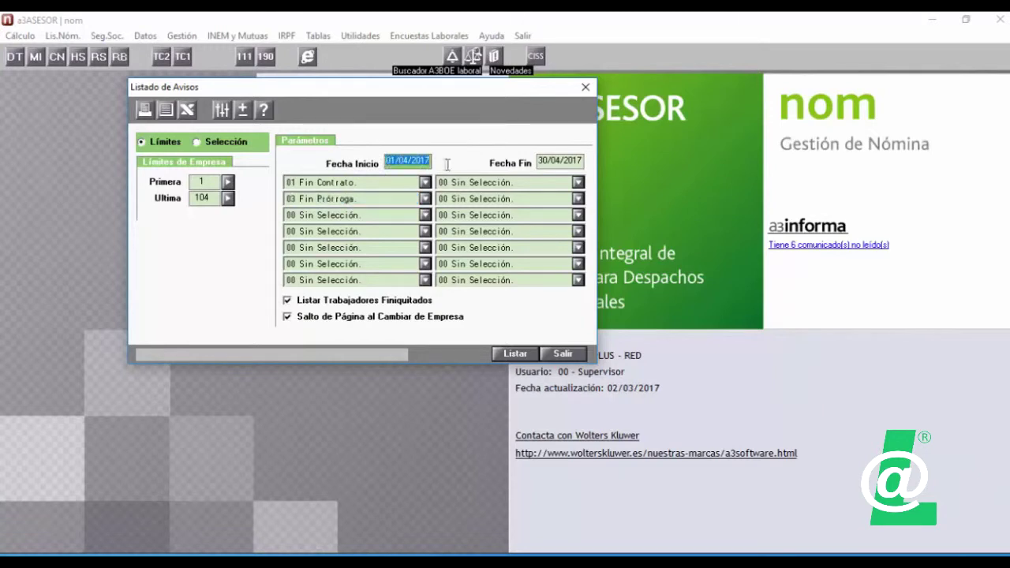
pyautogui.click(541, 163)
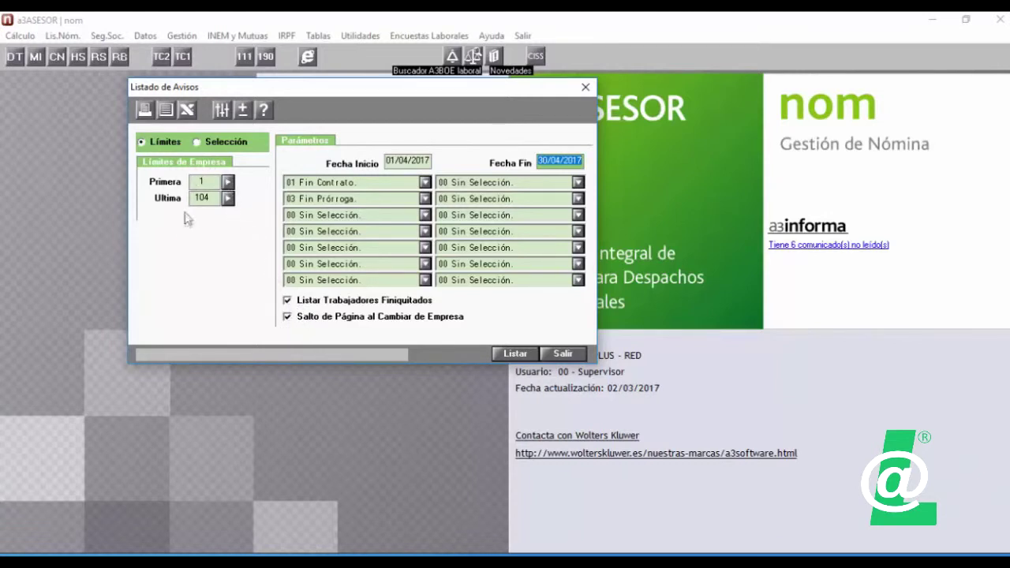
# Turn off Salto de Página al Cambiar de Empresa, preview the alerts listing on screen, and close it without continuing to the incidents
pyautogui.click(309, 319)
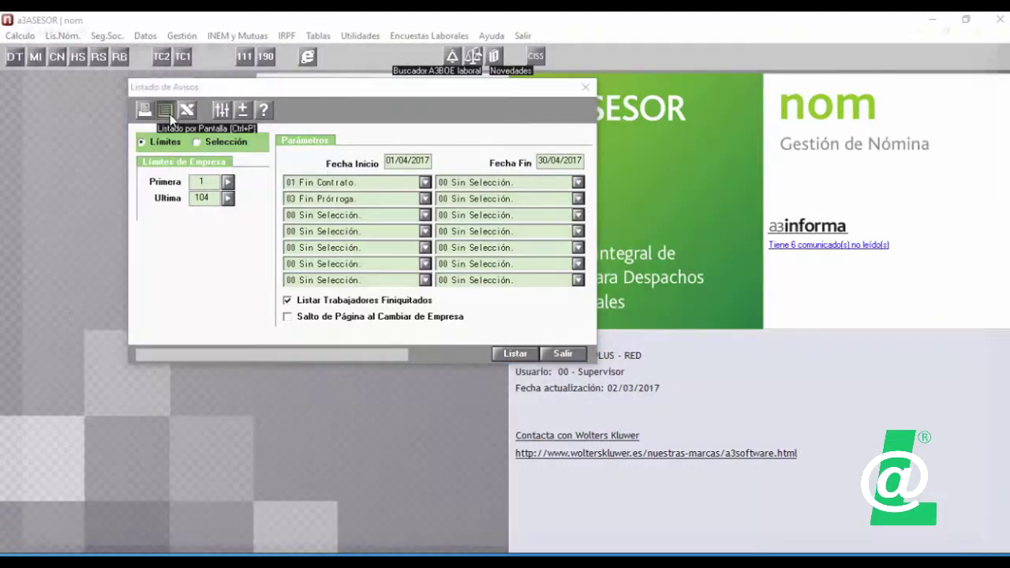
pyautogui.click(165, 110)
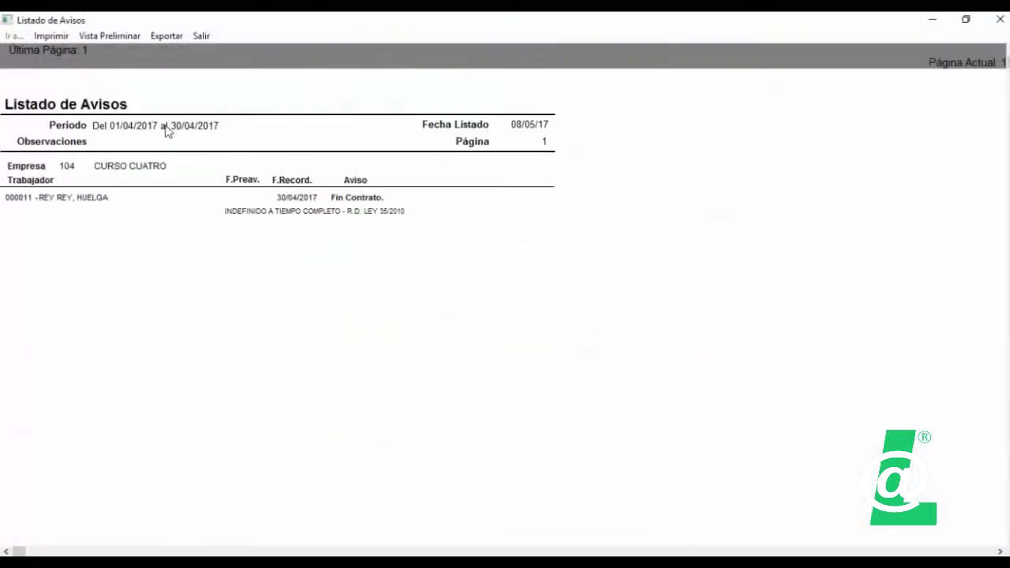
pyautogui.scroll(-5, 154, 298)
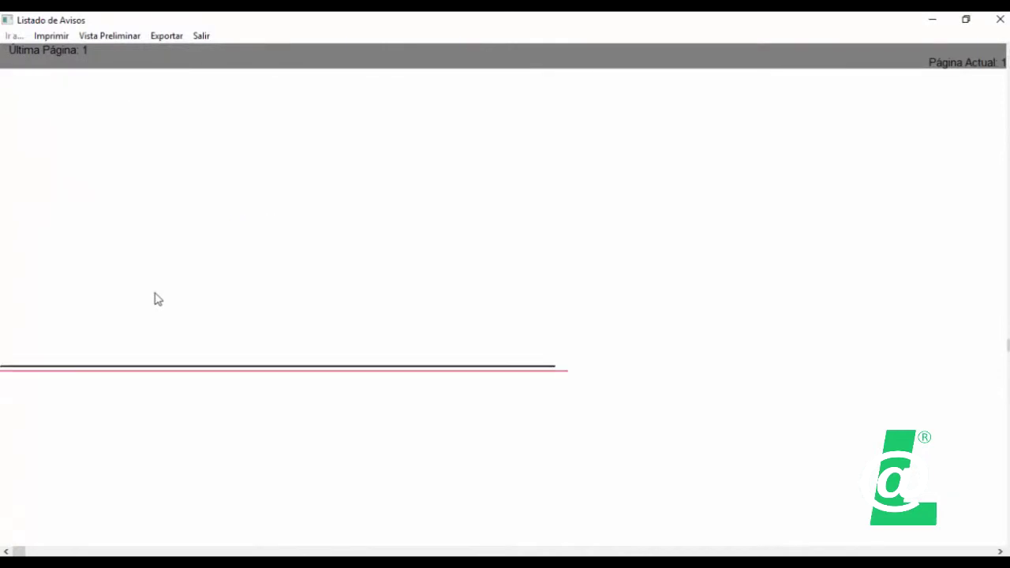
pyautogui.scroll(5, 154, 298)
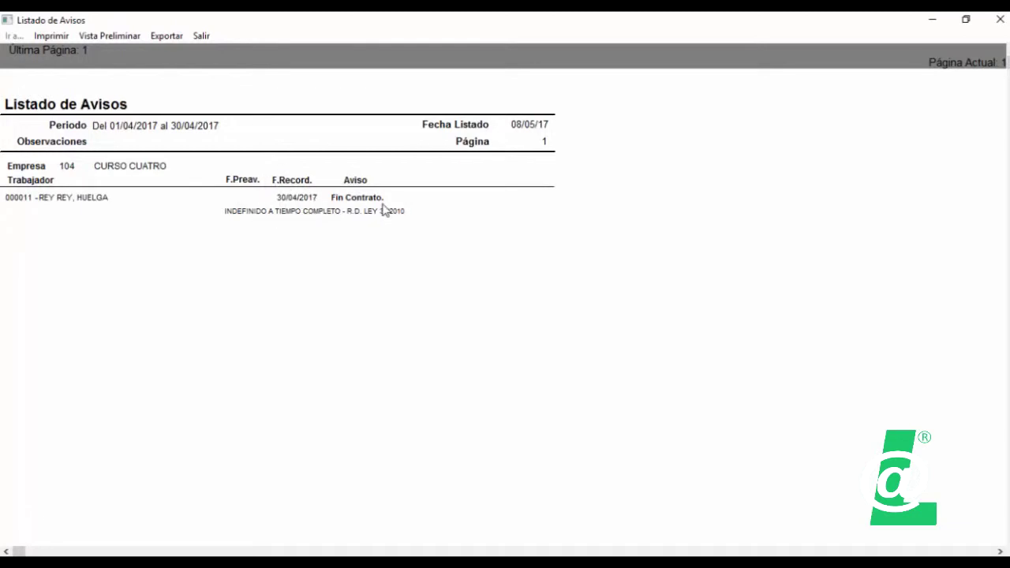
pyautogui.click(202, 35)
pyautogui.click(609, 342)
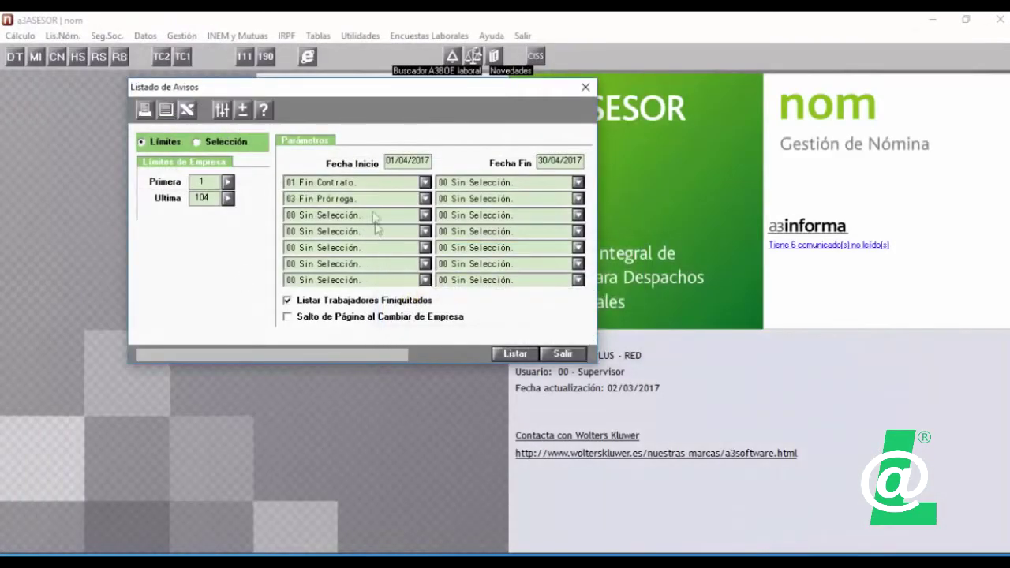
# Look through the available alert types and reset the Fin Contrato and Fin Prórroga filters to 00 Sin Selección
pyautogui.click(369, 183)
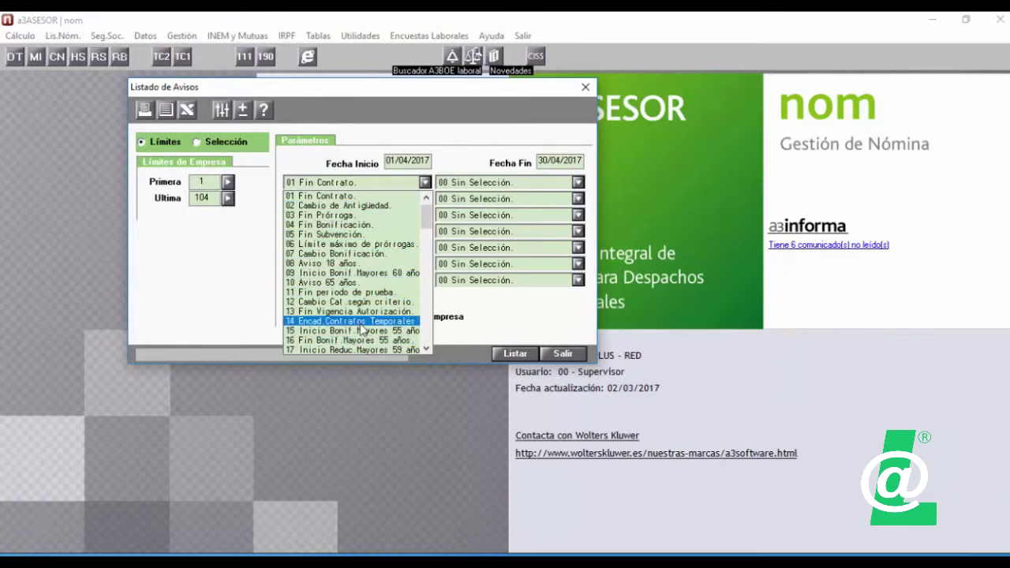
pyautogui.scroll(-1, 362, 333)
pyautogui.scroll(1, 362, 333)
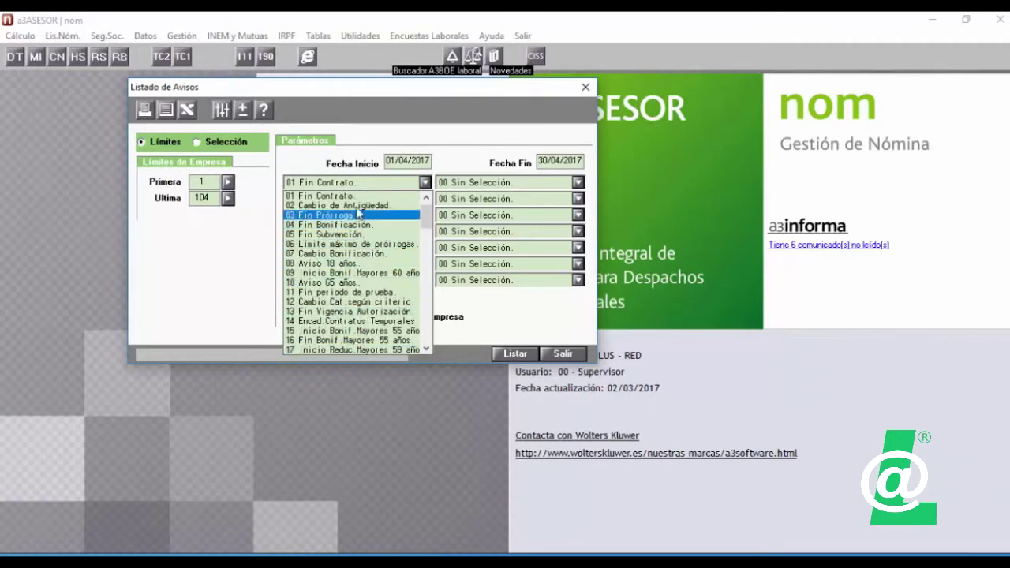
pyautogui.scroll(1, 358, 207)
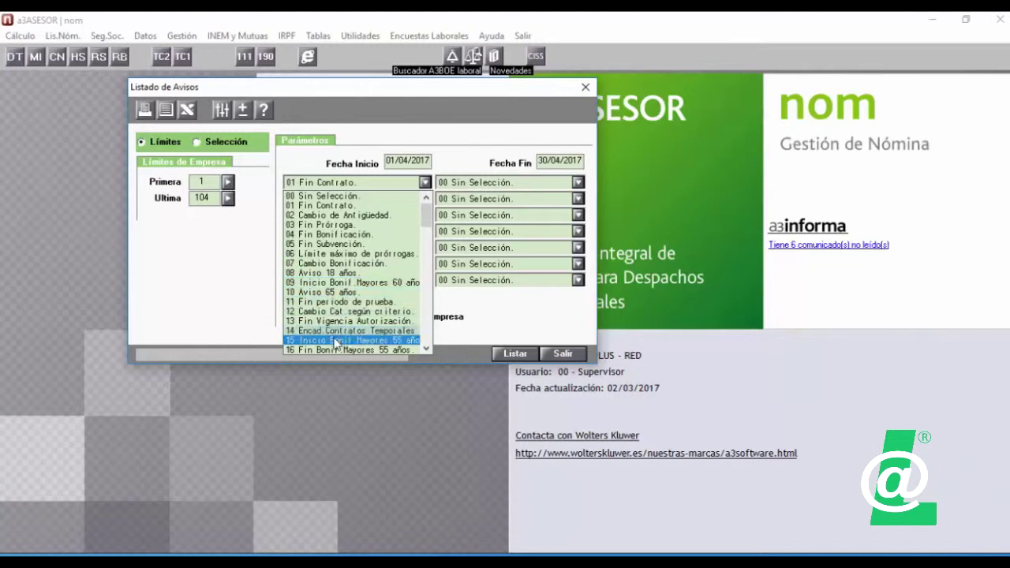
pyautogui.click(357, 206)
pyautogui.click(357, 182)
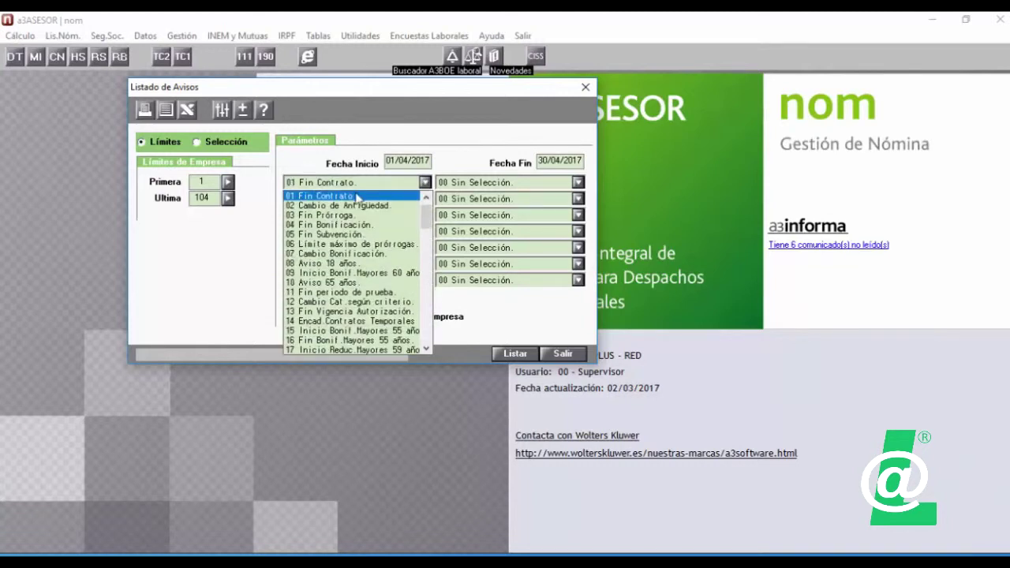
pyautogui.scroll(1, 368, 193)
pyautogui.click(364, 198)
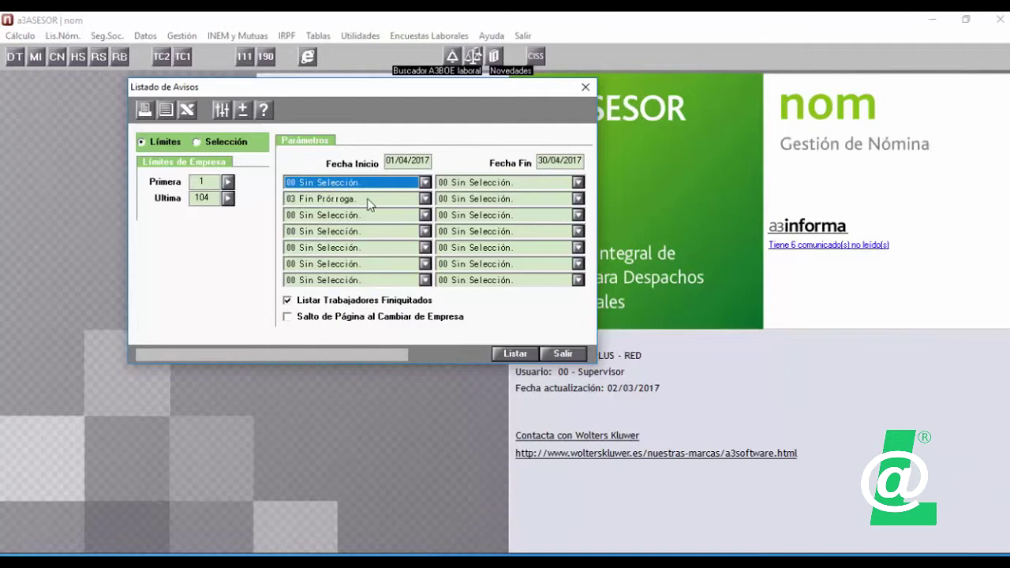
pyautogui.click(330, 202)
pyautogui.scroll(2, 331, 221)
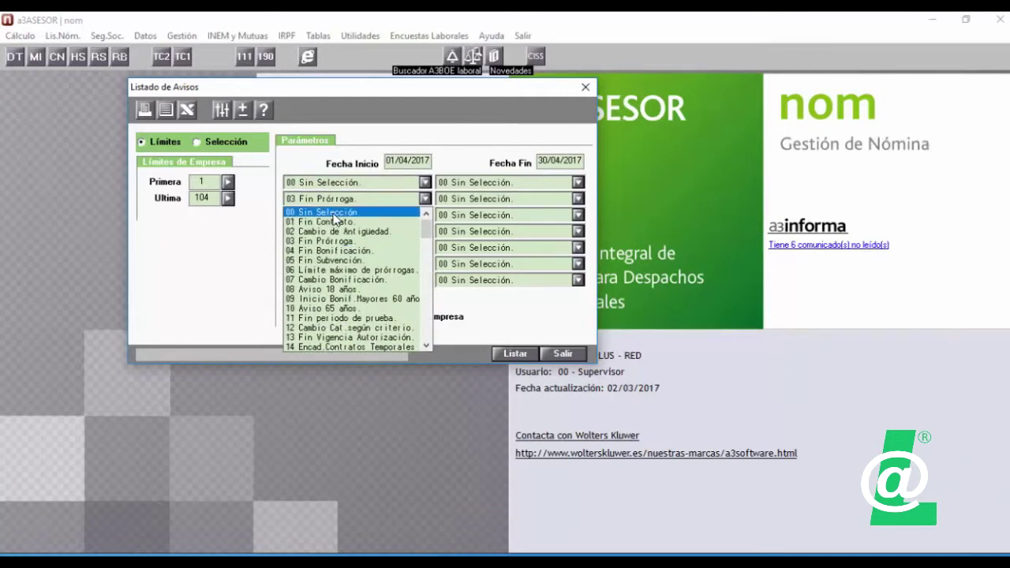
pyautogui.click(333, 232)
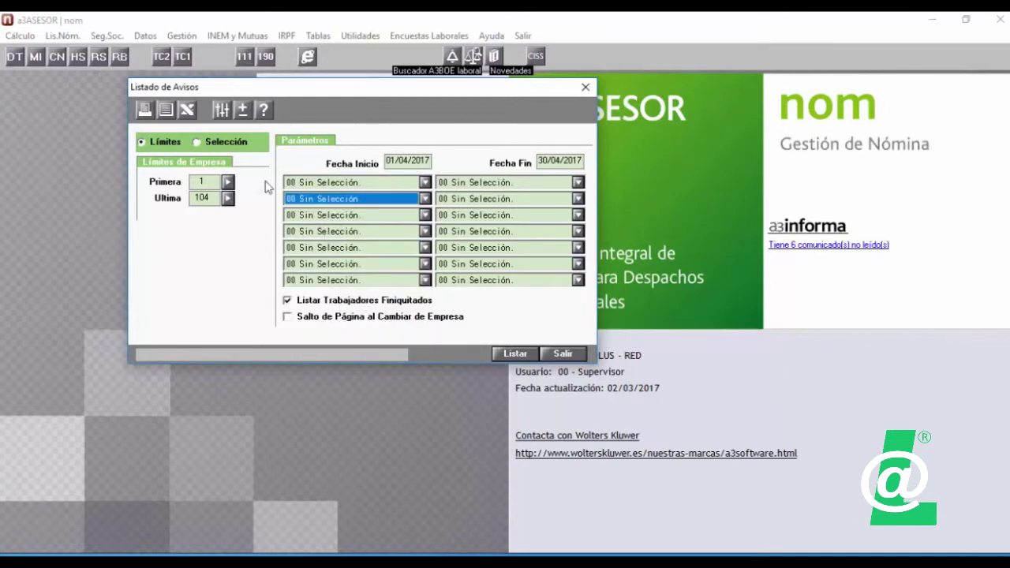
# Preview the alerts listing without type filters, close it, decline continuing to the incidents and exit the Listado de Avisos dialog
pyautogui.click(167, 112)
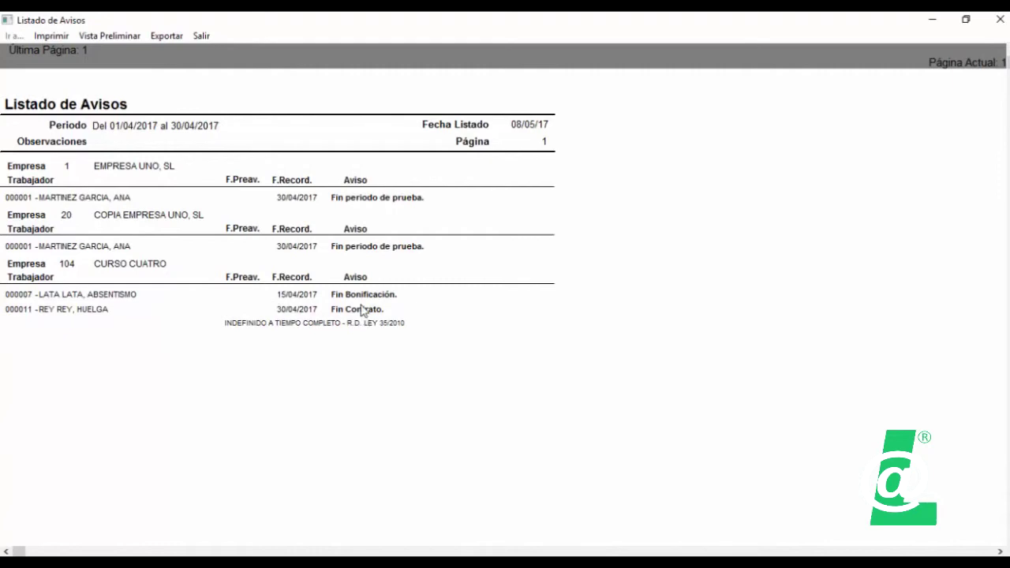
pyautogui.click(204, 36)
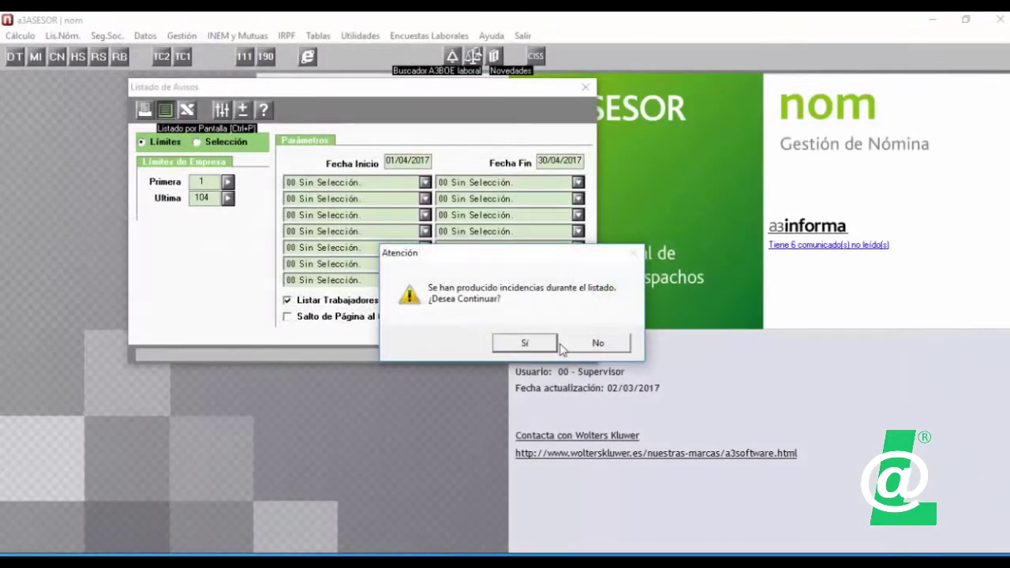
pyautogui.click(595, 340)
pyautogui.click(564, 354)
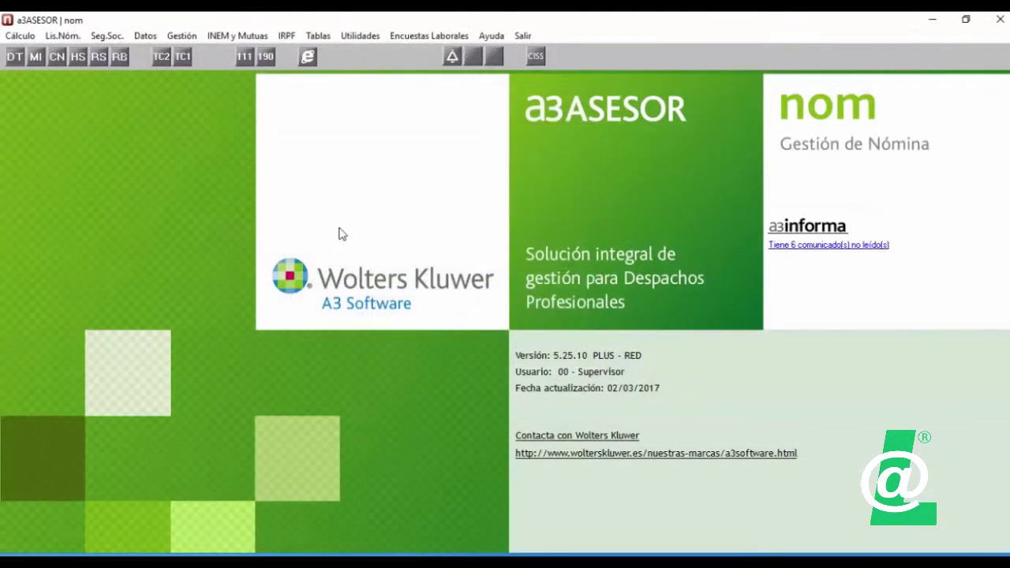